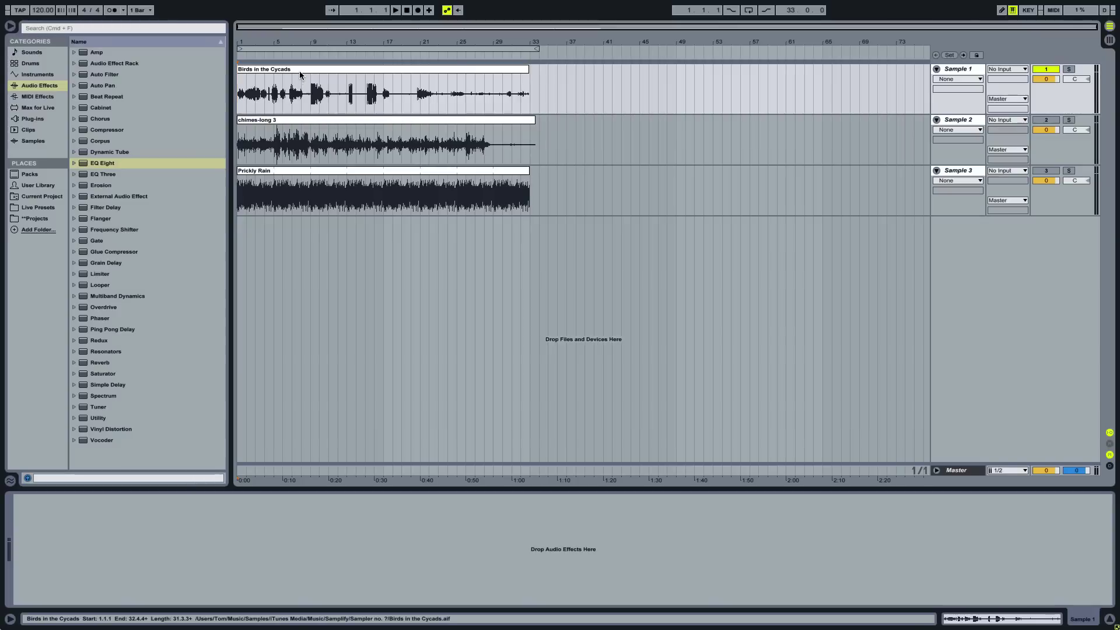
Listen to Sample 1, then activate Sample 2 in its place and listen to that track on its own
key("space")
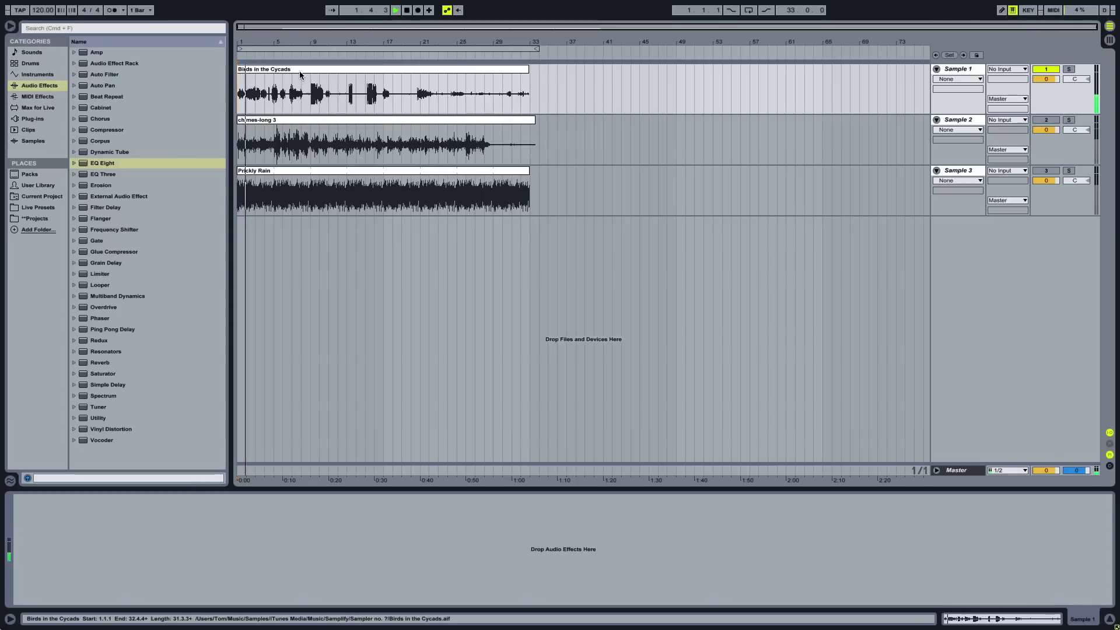
key("space")
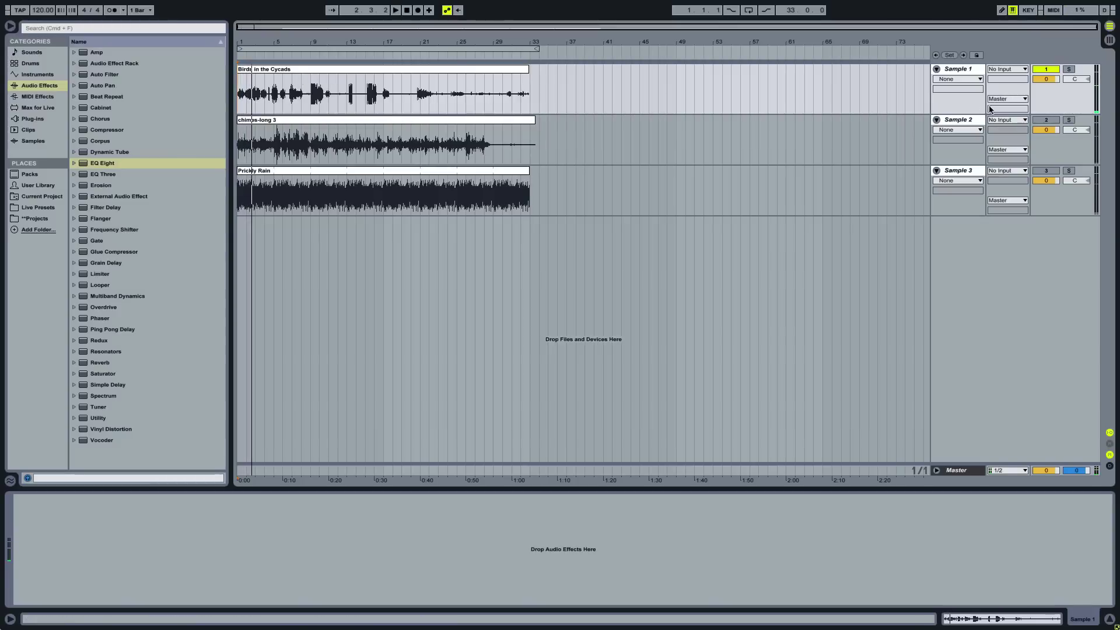
left_click(1046, 120)
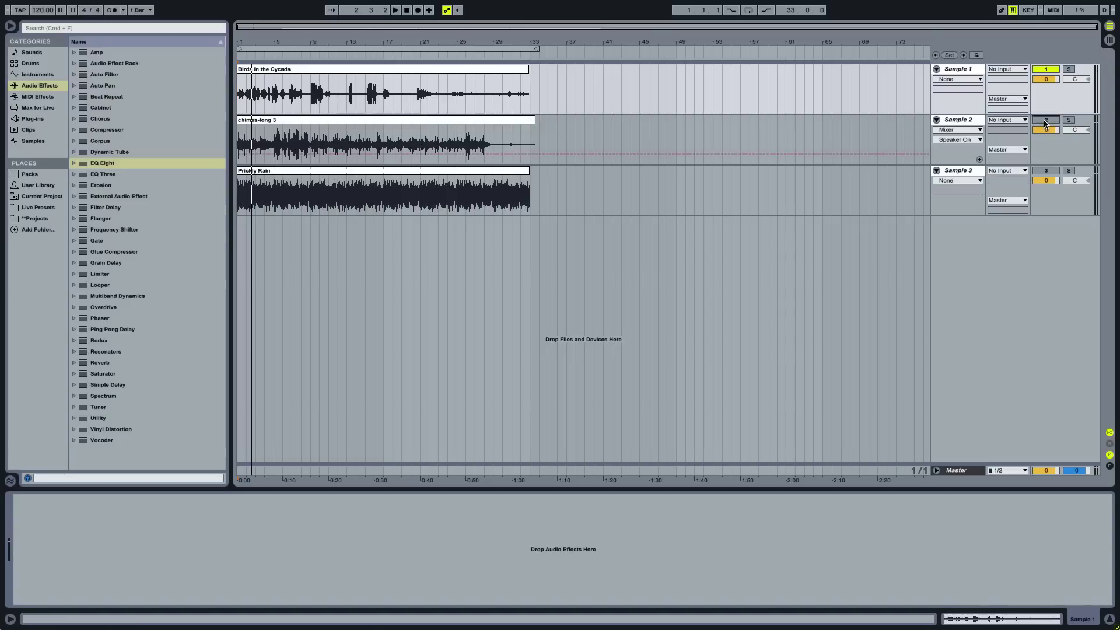
left_click(1047, 69)
key("space")
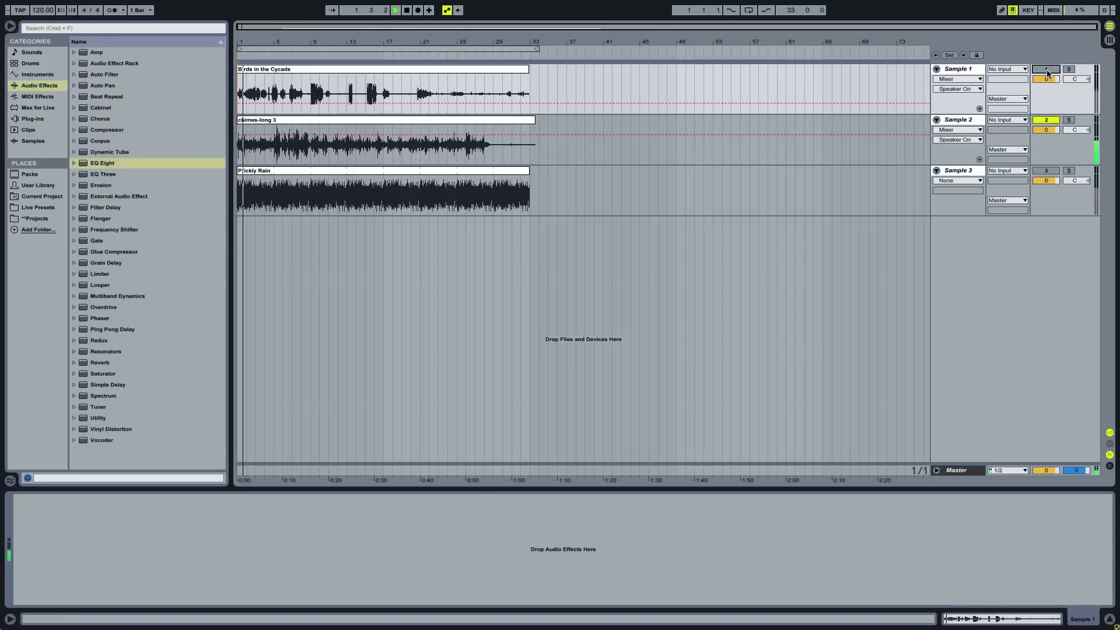
key("space")
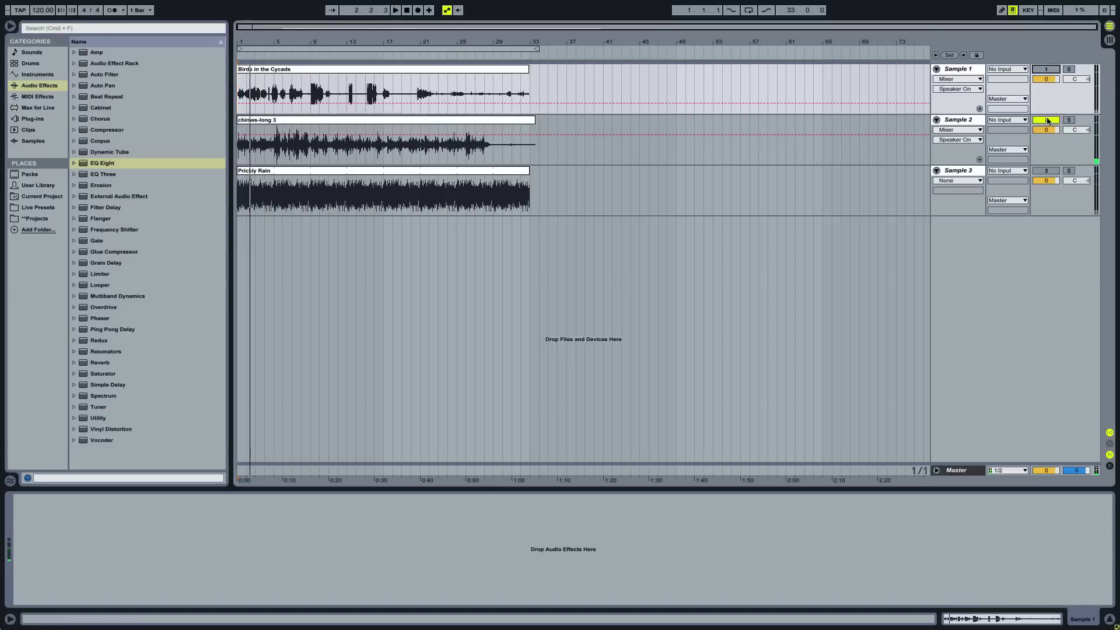
Listen to Sample 3 with the other tracks deactivated, then make Sample 1 the only active track again
left_click(1047, 120)
left_click(1047, 171)
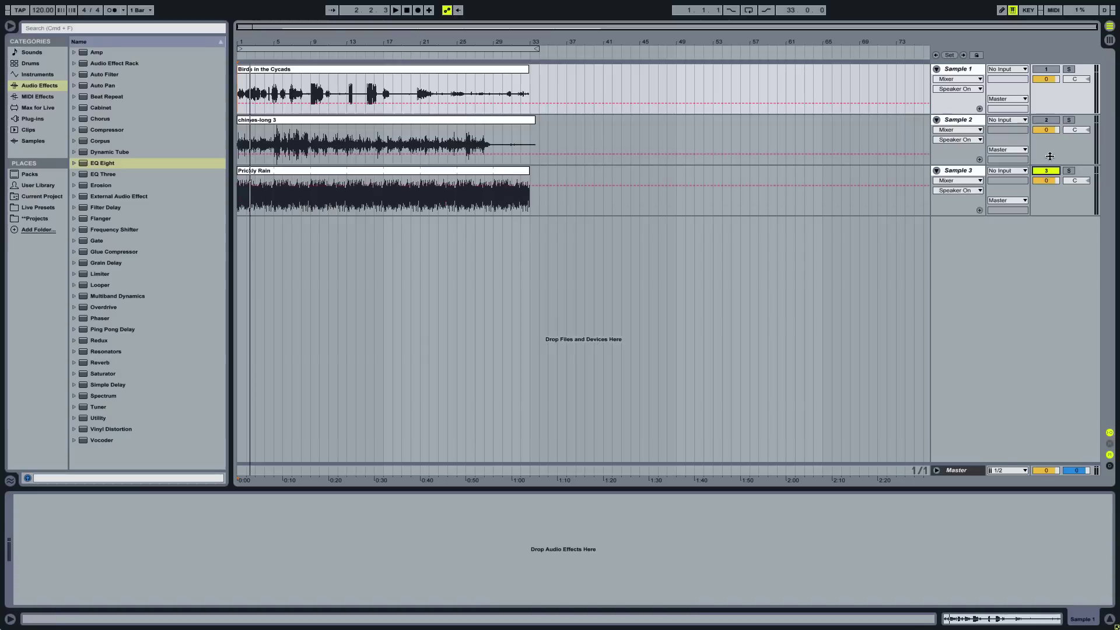
key("space")
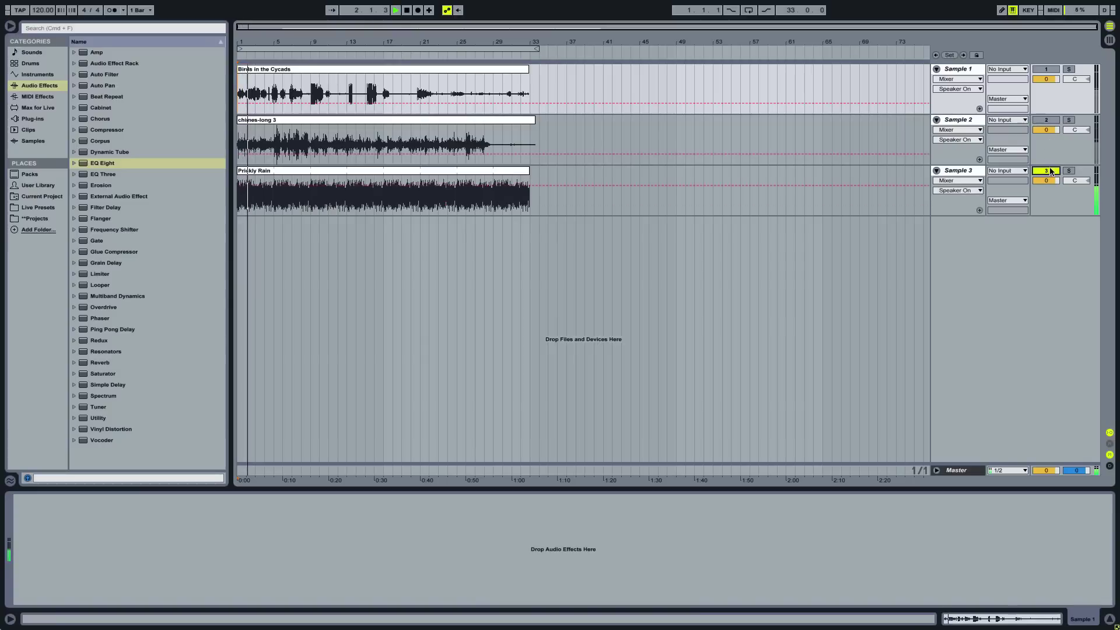
left_click(1046, 171)
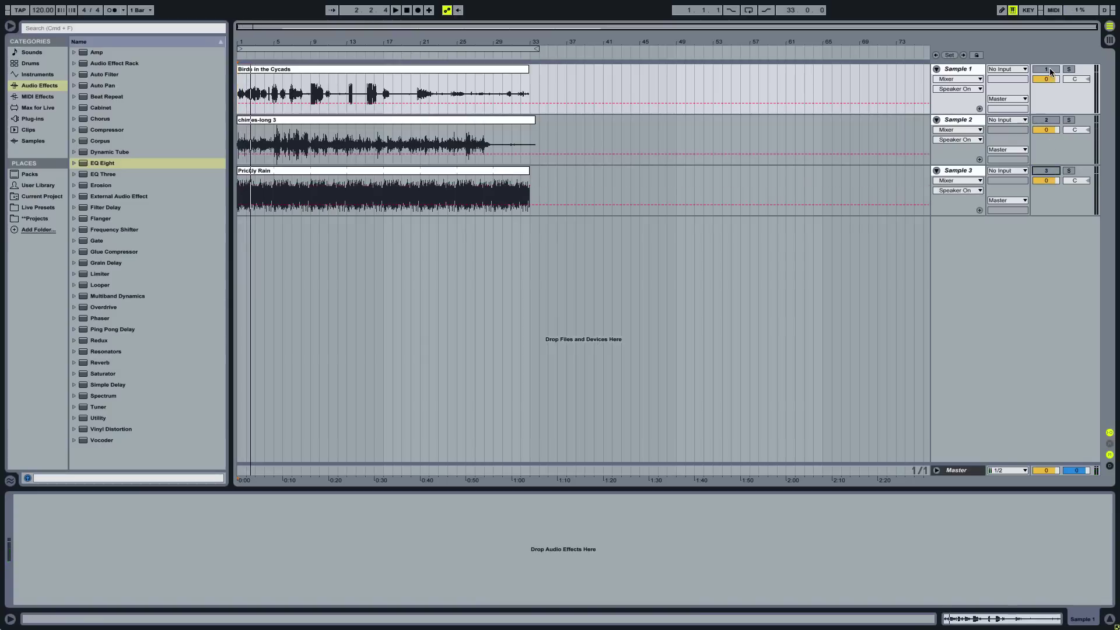
left_click(1046, 69)
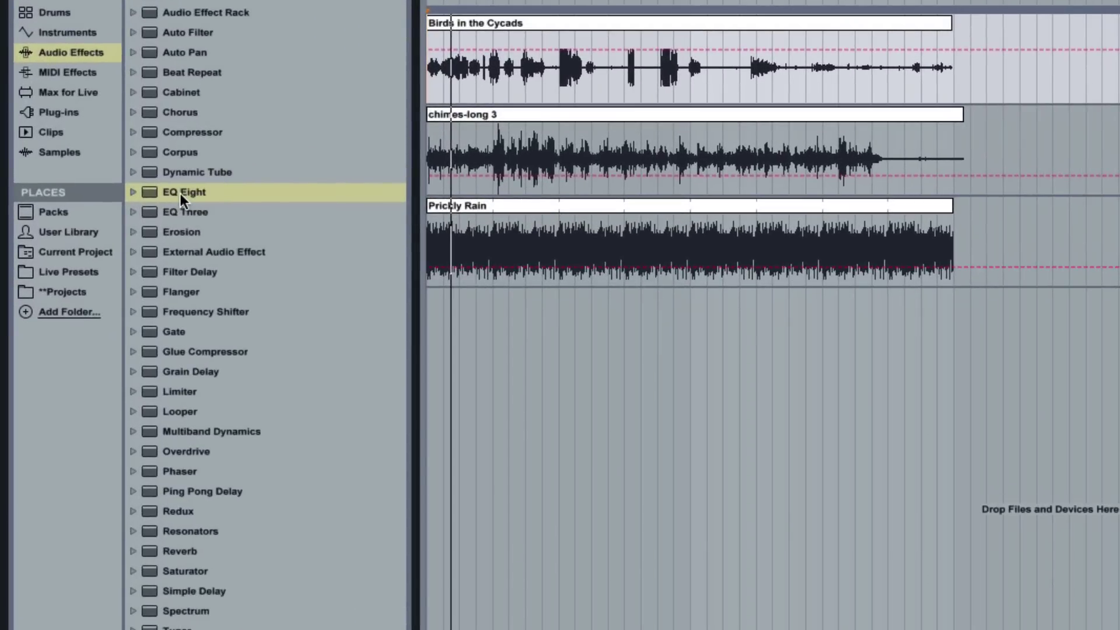
Add an EQ Eight to the Sample 1 track and enable its band 3 with a Q of 18
left_click_drag(180, 193, 320, 169)
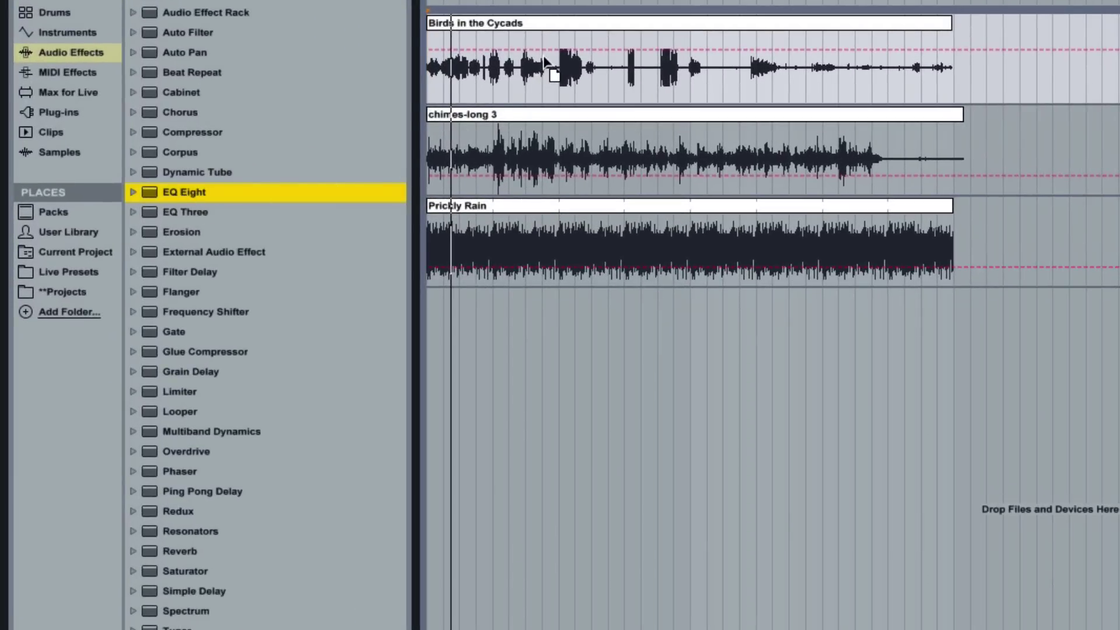
left_click_drag(544, 55, 544, 62)
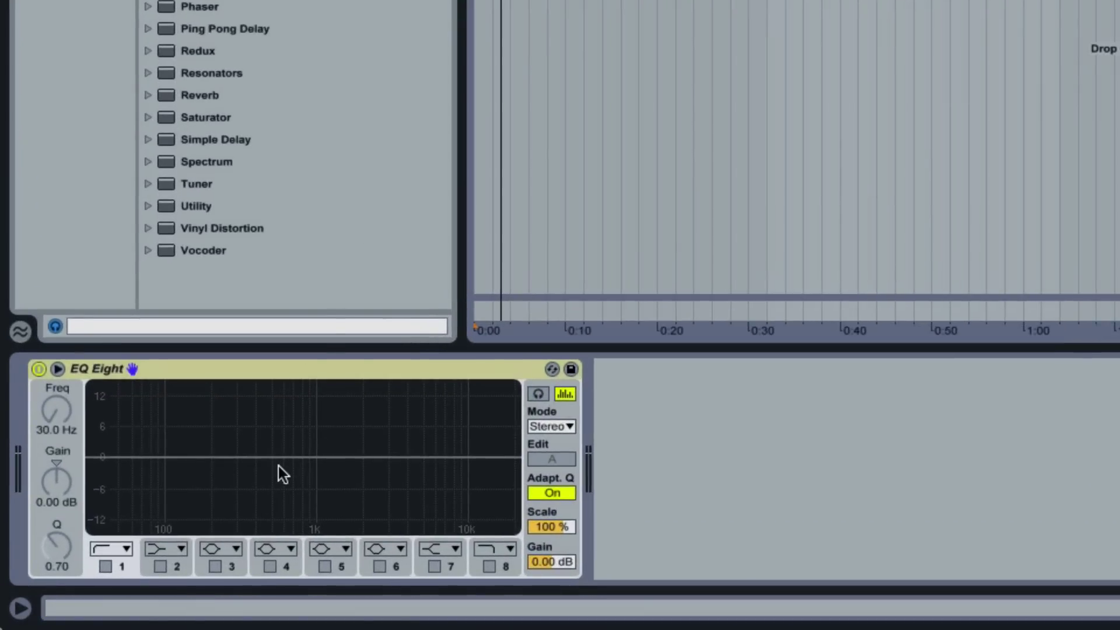
left_click(215, 565)
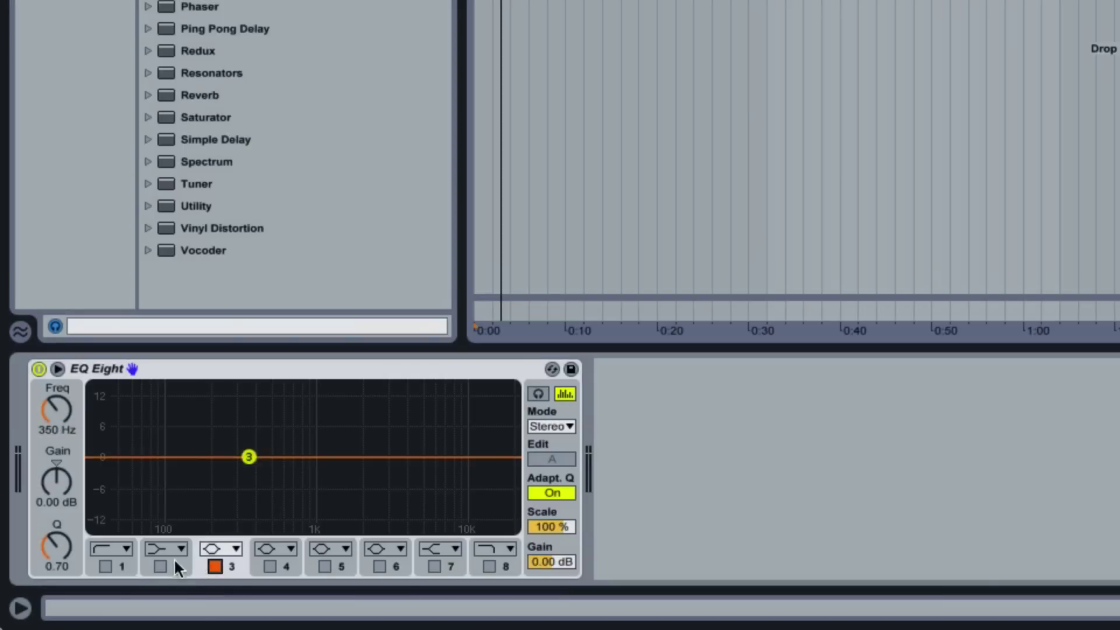
left_click_drag(50, 545, 50, 499)
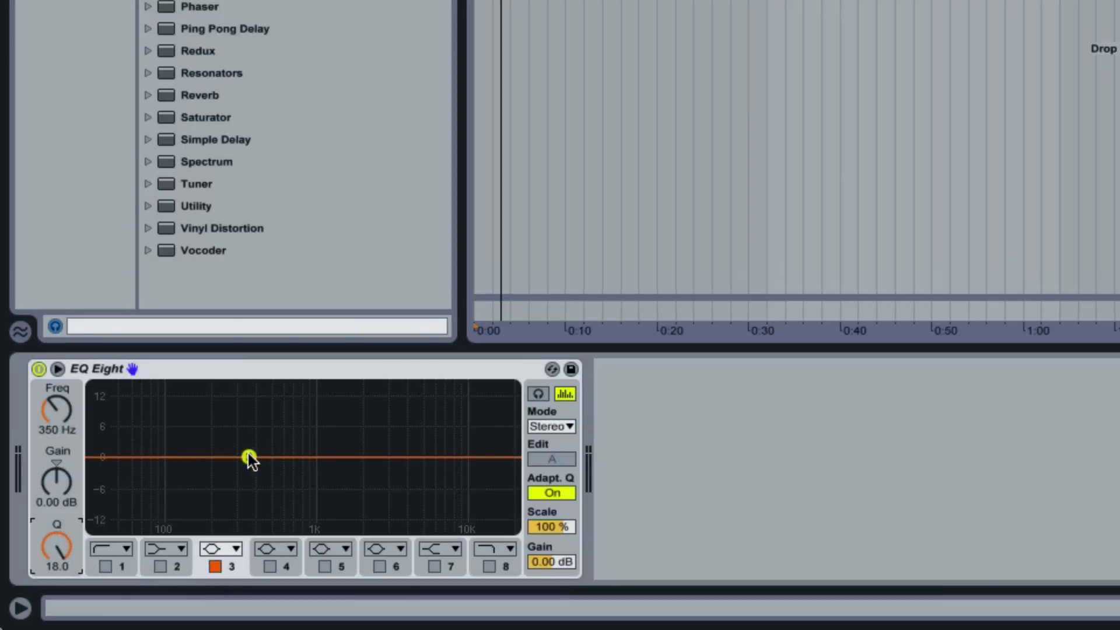
Try a boost on band 3, reset its gain to 0 dB, and set its frequency to 440 Hz
left_click_drag(247, 453, 253, 422)
double_click(60, 470)
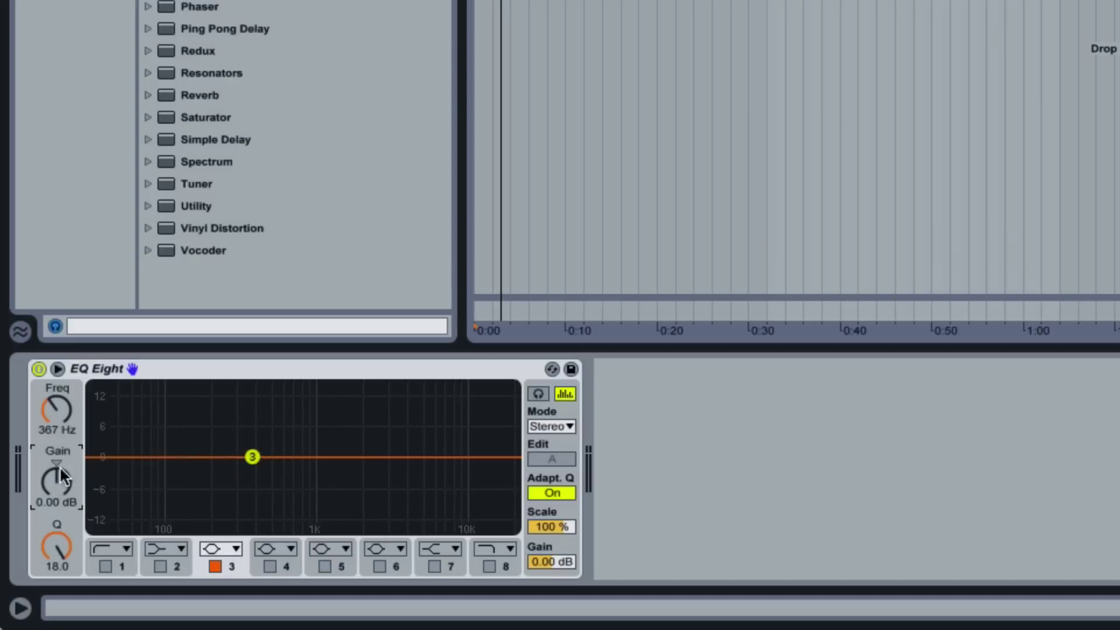
left_click(61, 402)
type("4")
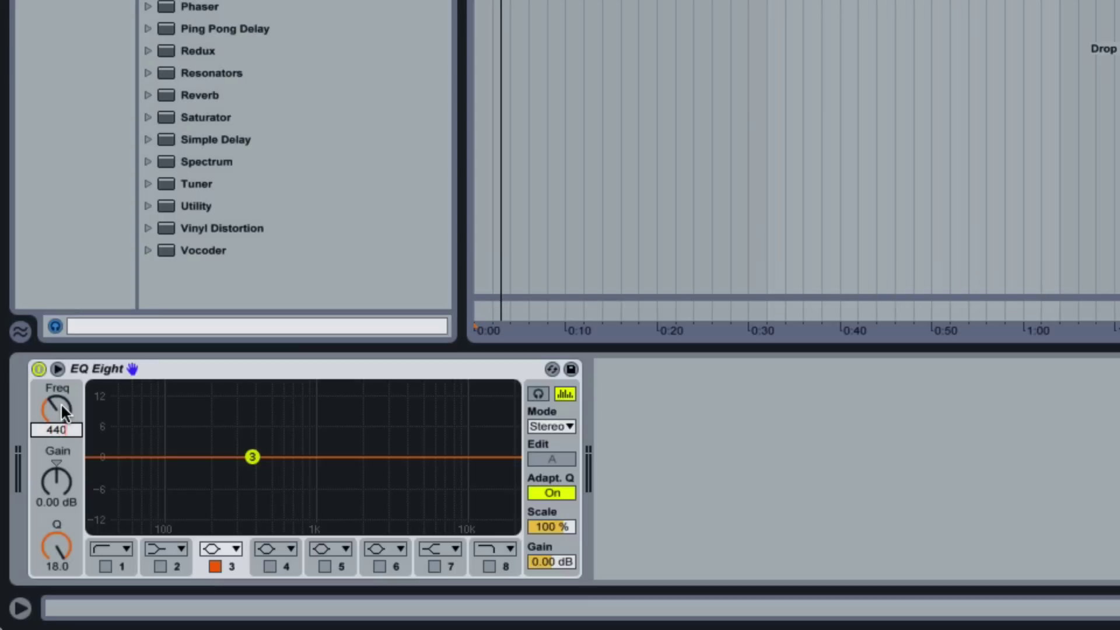
type("40")
key("Return")
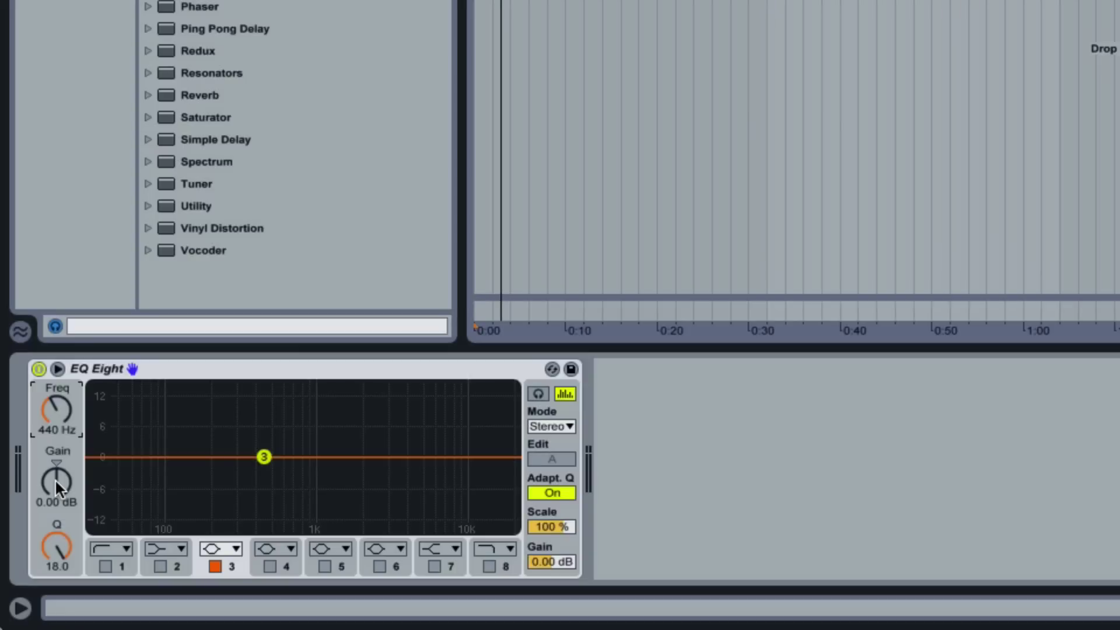
While listening to Sample 1, raise band 3's gain to 15 dB and the EQ's scale to 200 %
key("space")
left_click_drag(55, 478, 55, 396)
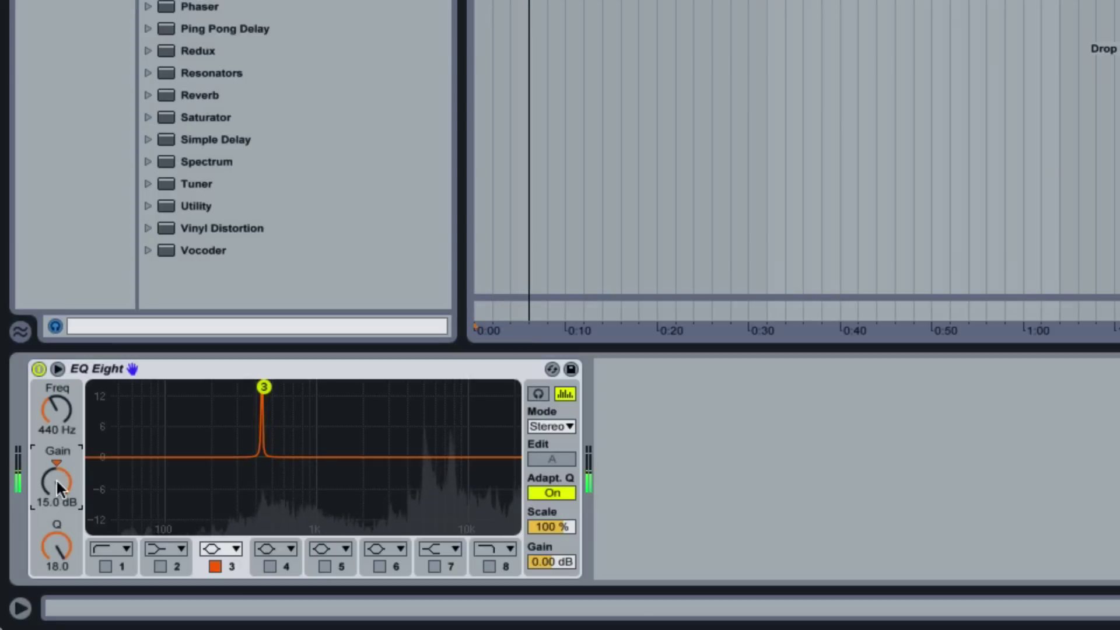
key("space")
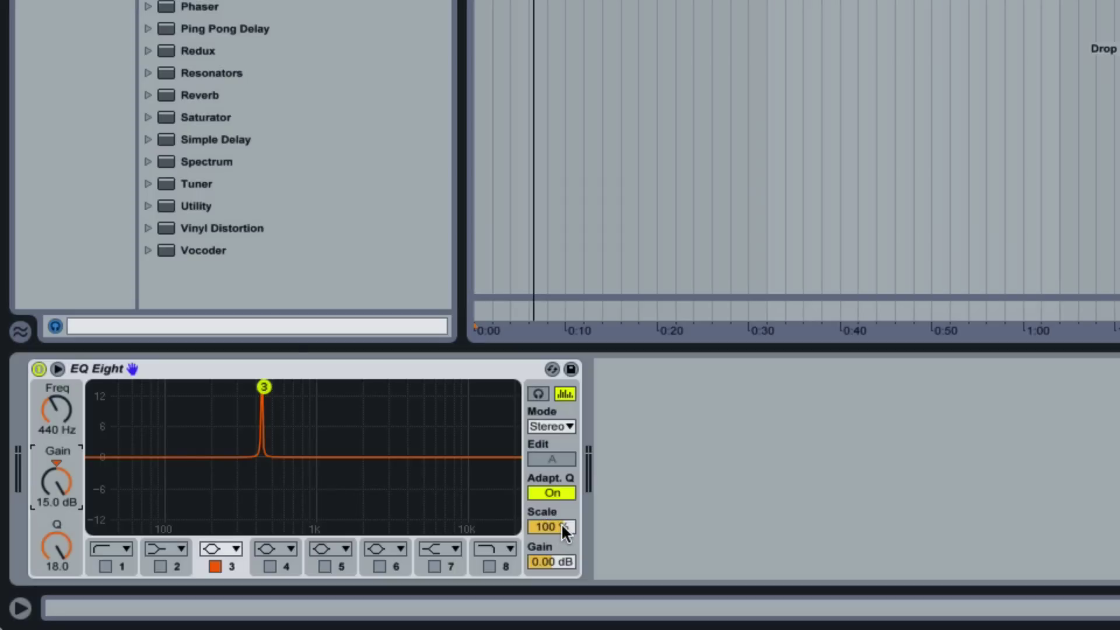
key("space")
left_click_drag(561, 523, 561, 478)
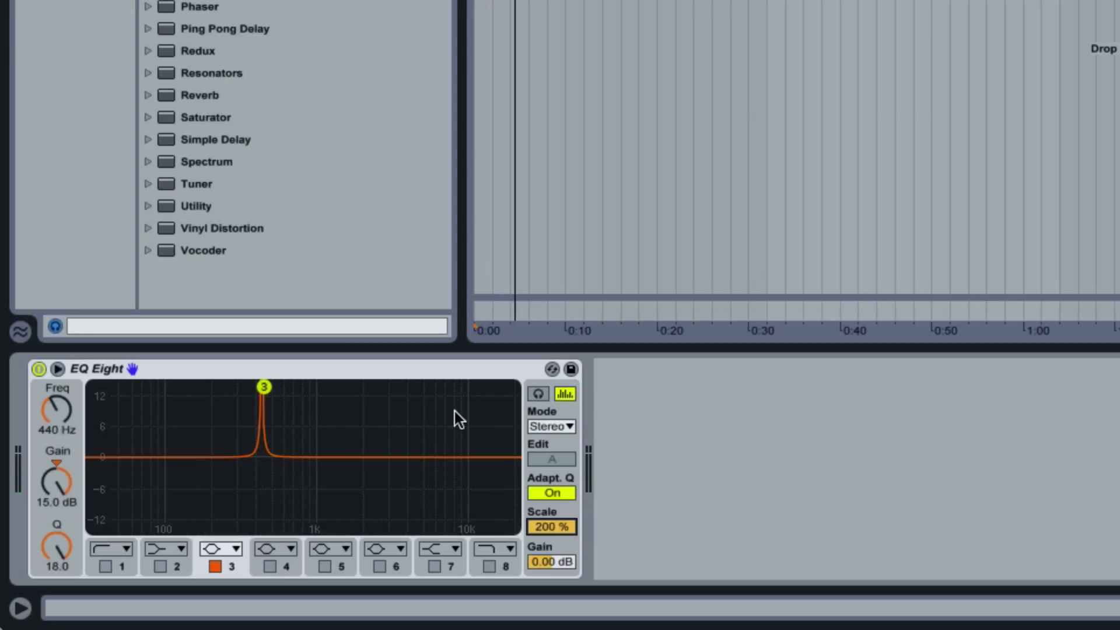
Duplicate the EQ Eight on the Sample 1 track and listen to the combined boost
right_click(444, 368)
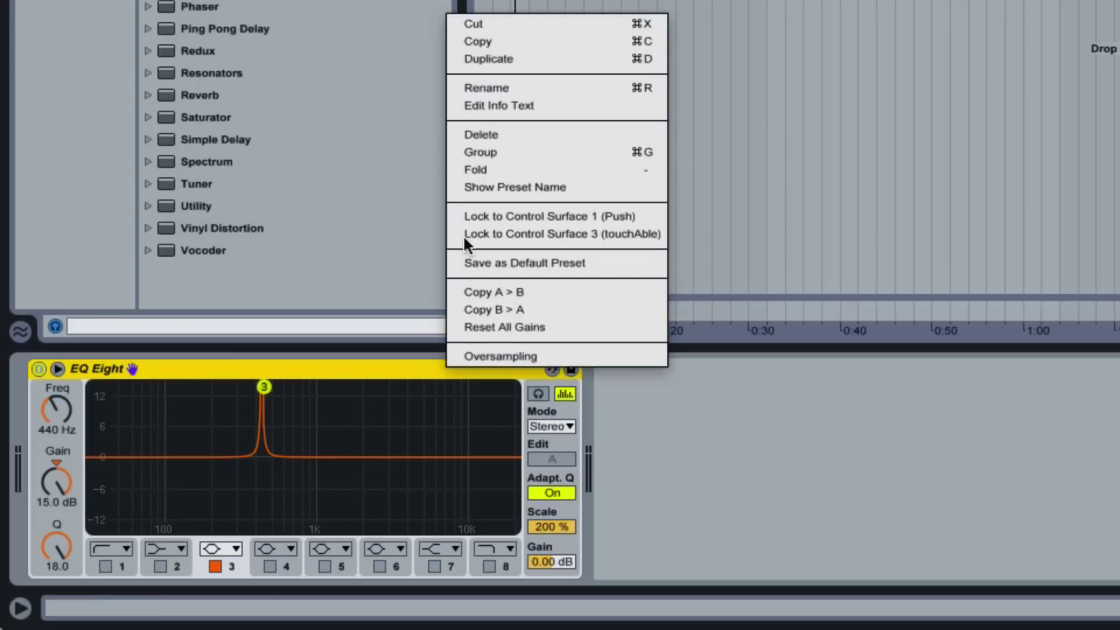
left_click(480, 56)
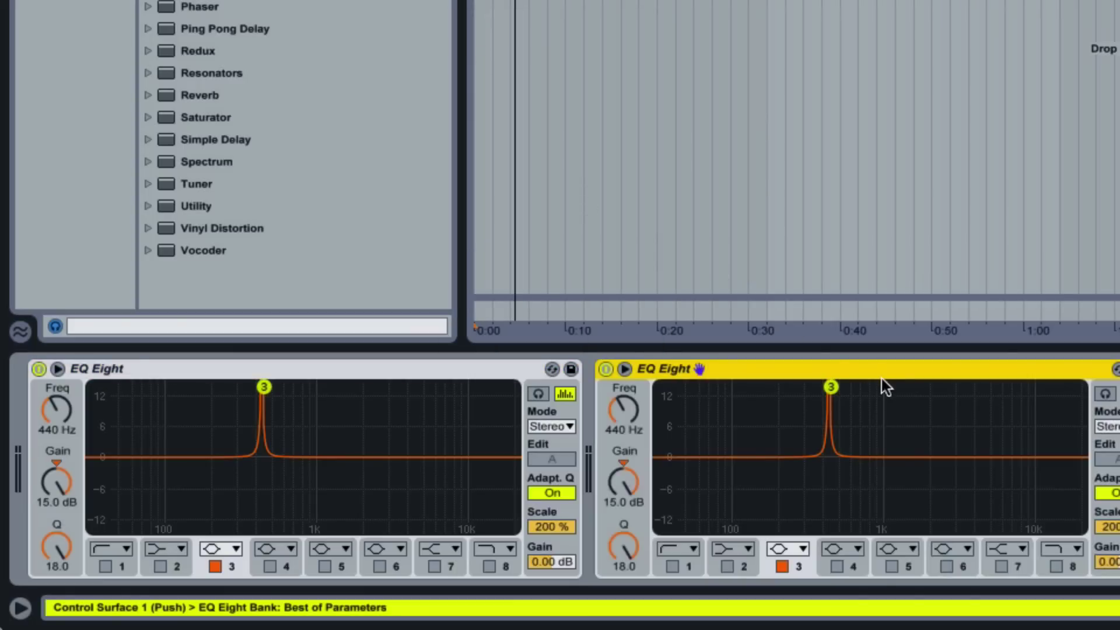
key("space")
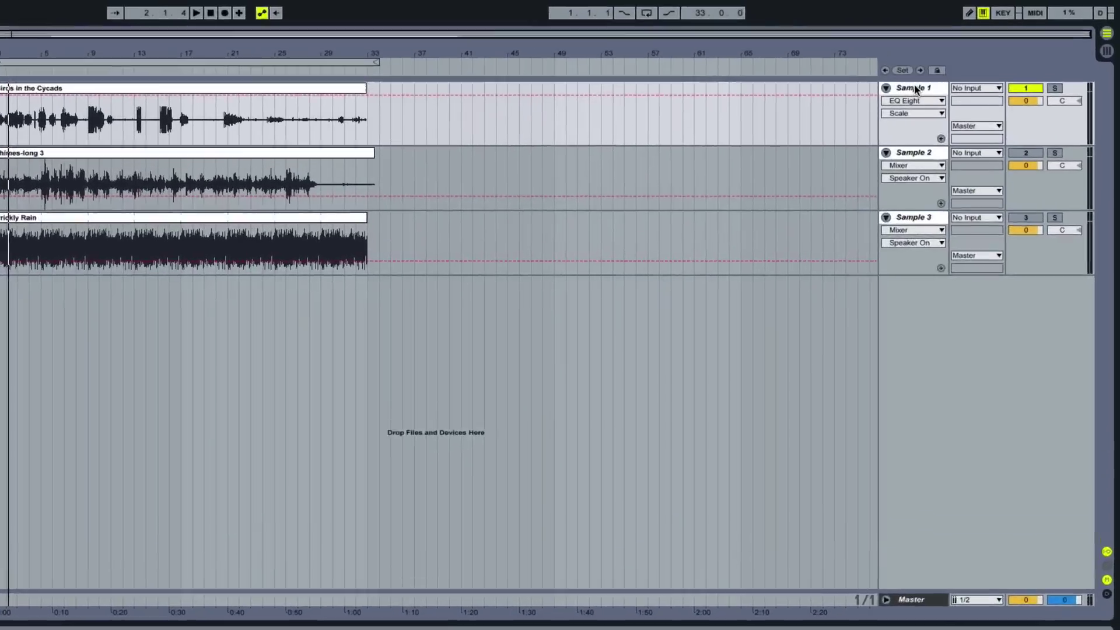
Freeze the Sample 1 track and flatten it to audio
right_click(916, 88)
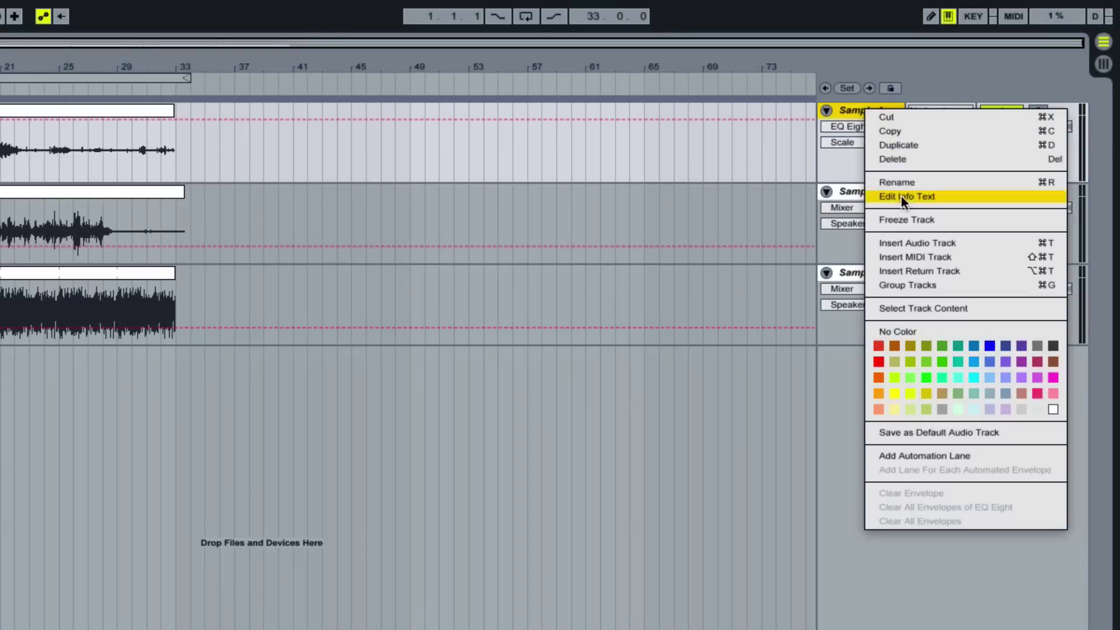
left_click(903, 219)
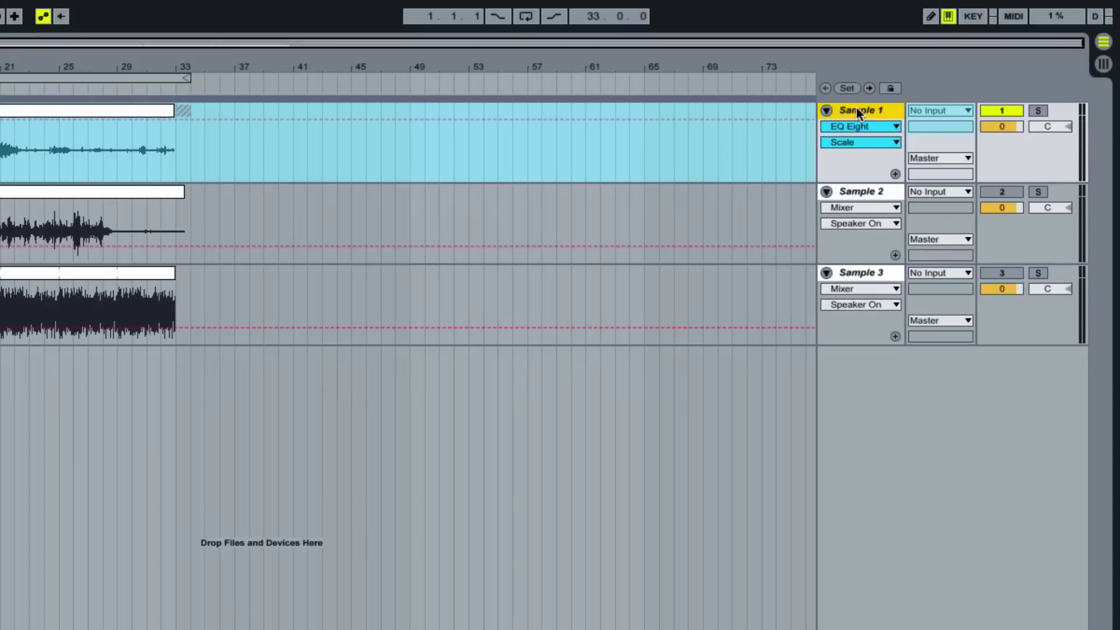
right_click(857, 110)
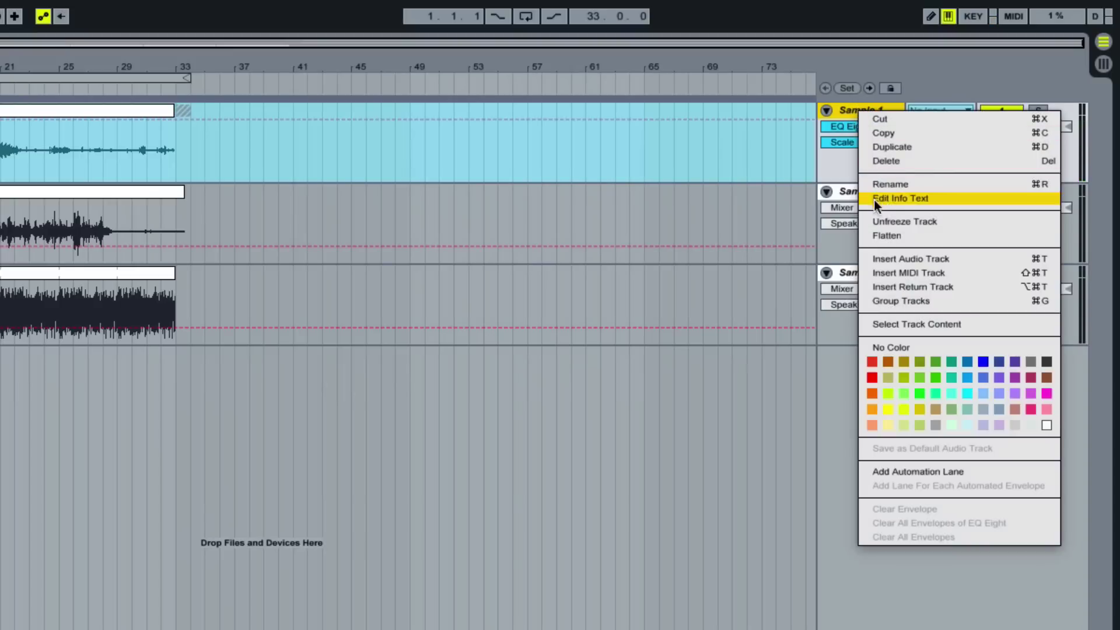
left_click(880, 236)
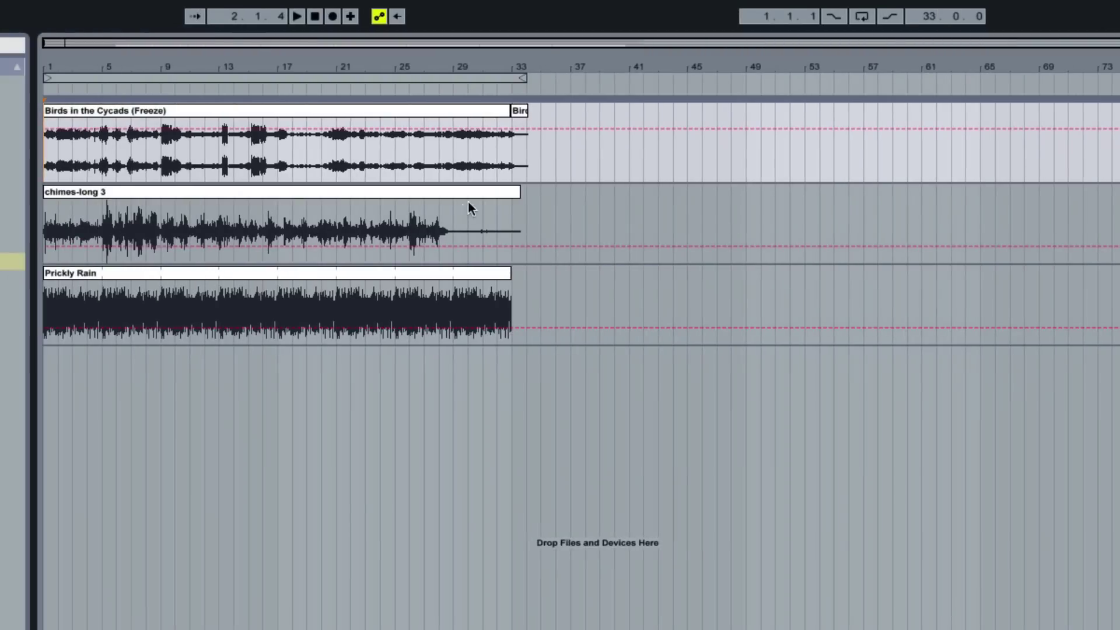
Play the flattened Birds in the Cycads clip from its start to check how it sounds
left_click(142, 111)
key("space")
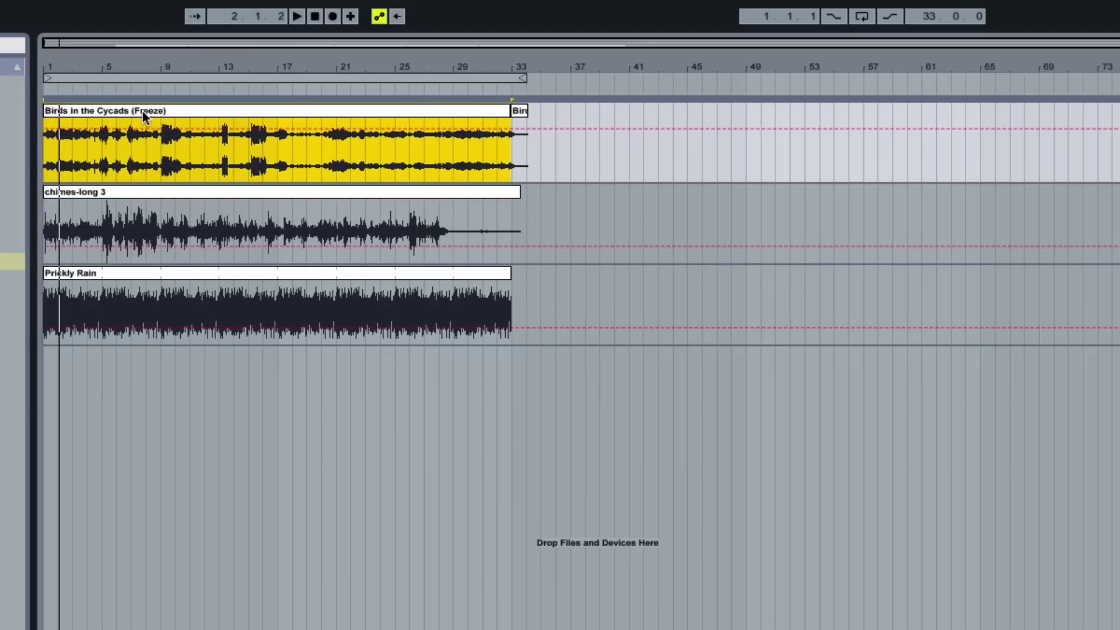
key("space")
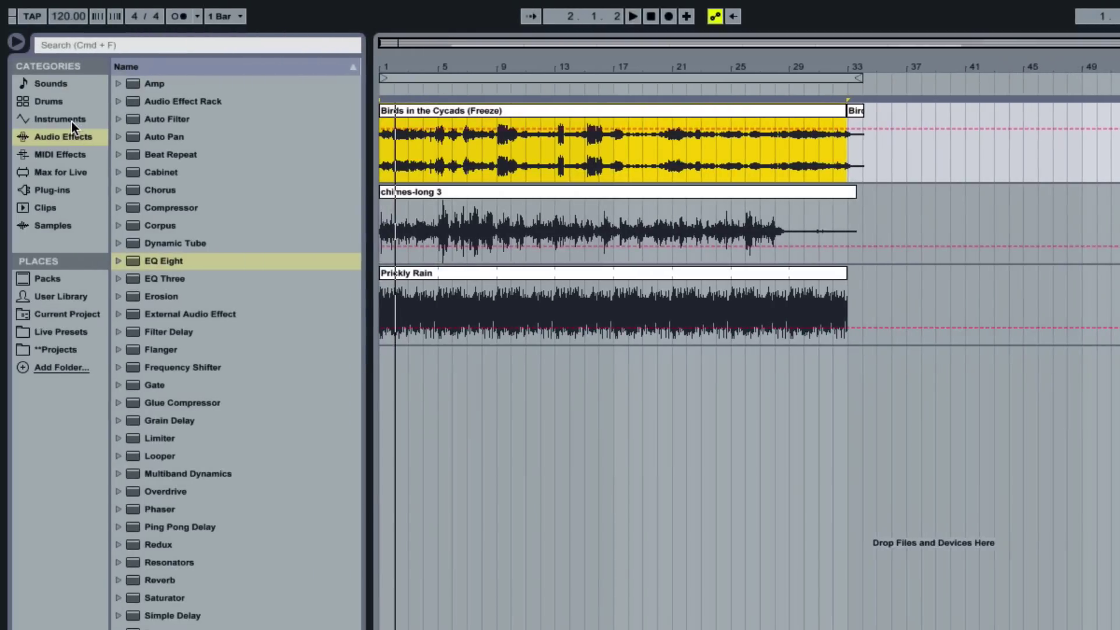
Create a new track below the samples with a Sampler instrument
left_click(72, 120)
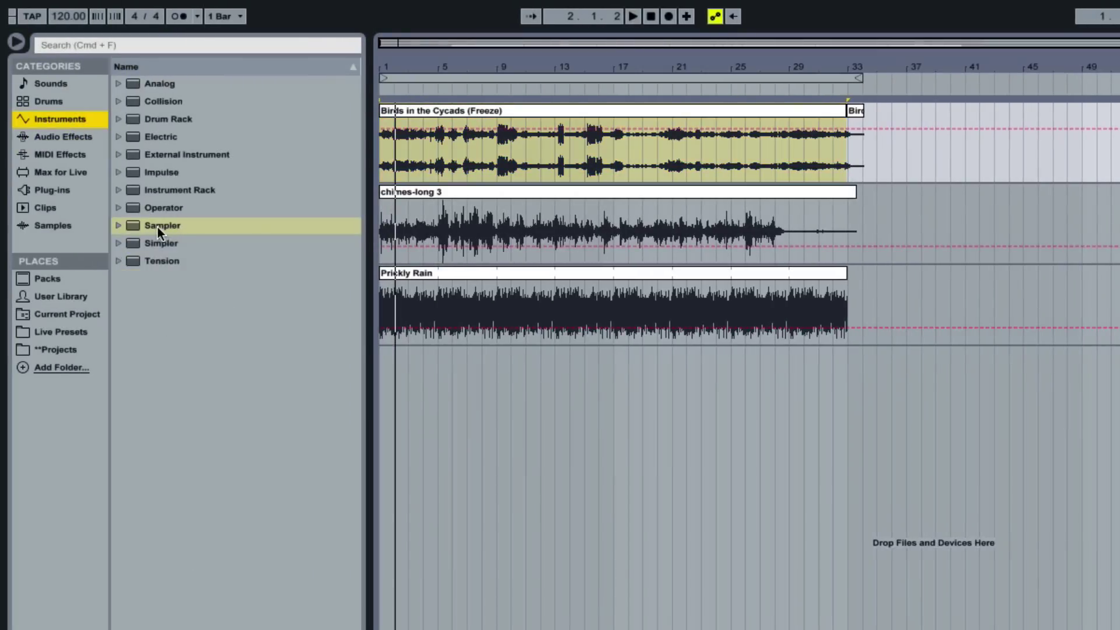
left_click_drag(157, 231, 801, 438)
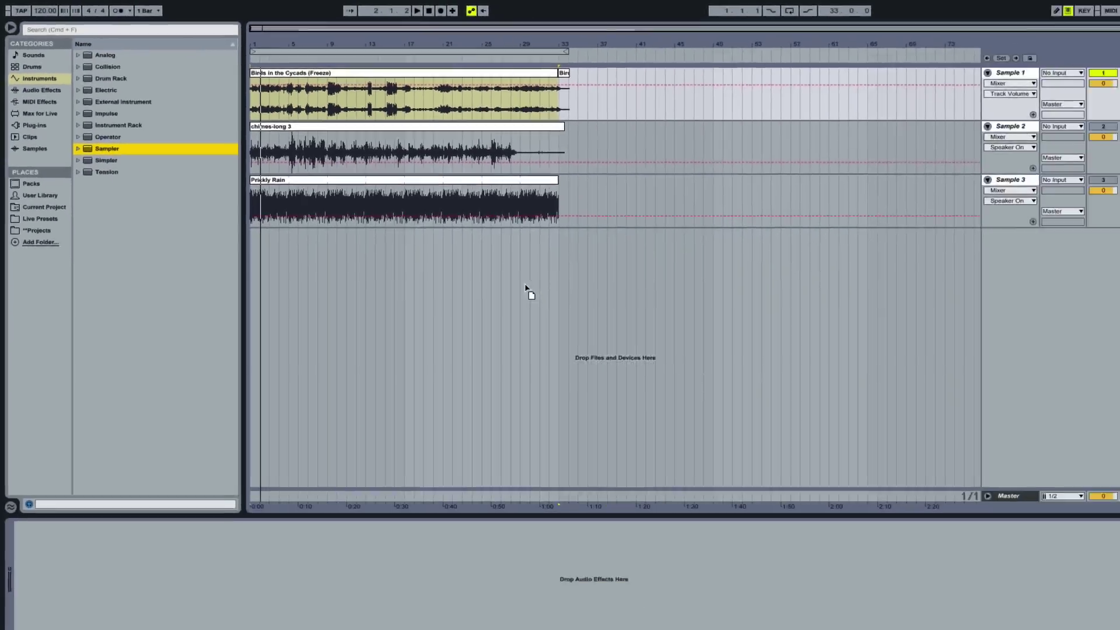
left_click_drag(525, 289, 497, 272)
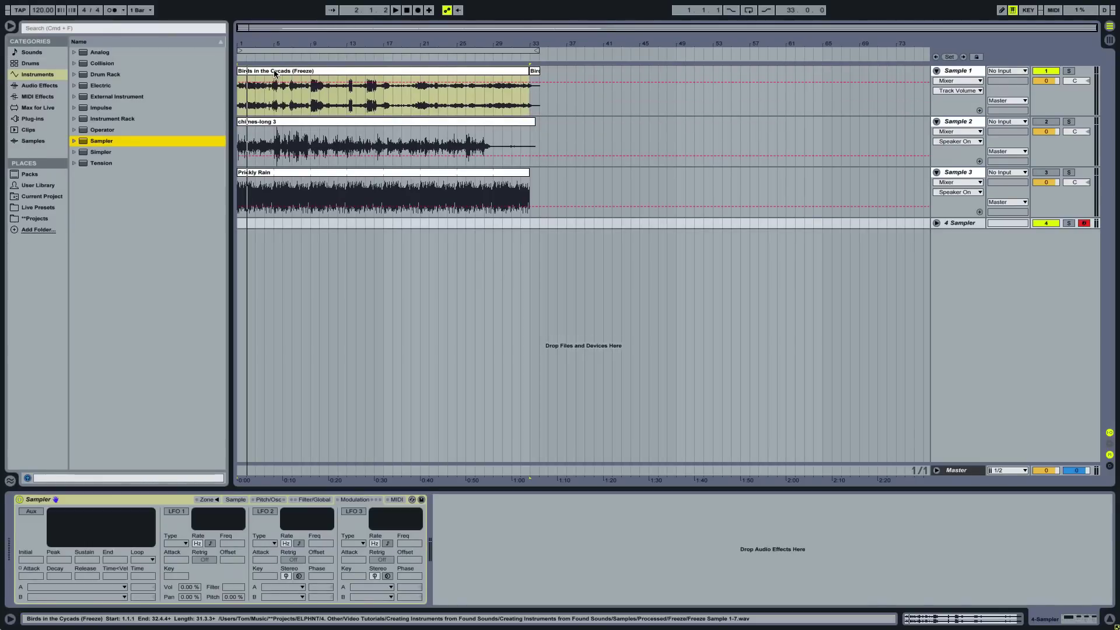
Load the flattened Birds in the Cycads clip into Sampler's sample area and set its root key to A3
left_click_drag(274, 72, 240, 502)
left_click_drag(215, 534, 217, 532)
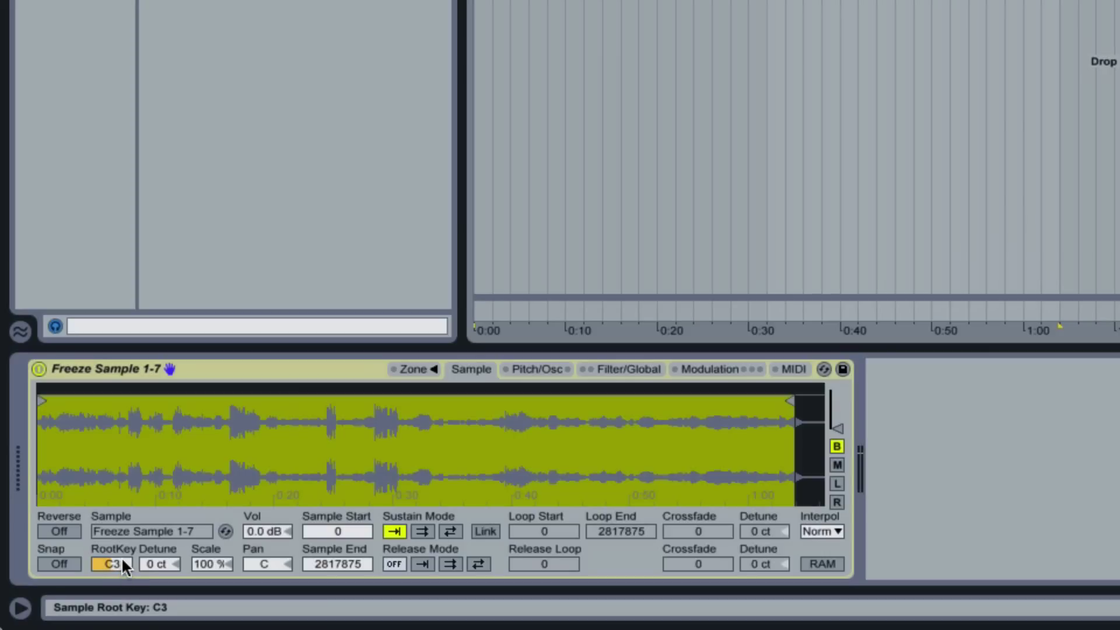
left_click_drag(121, 556, 145, 566)
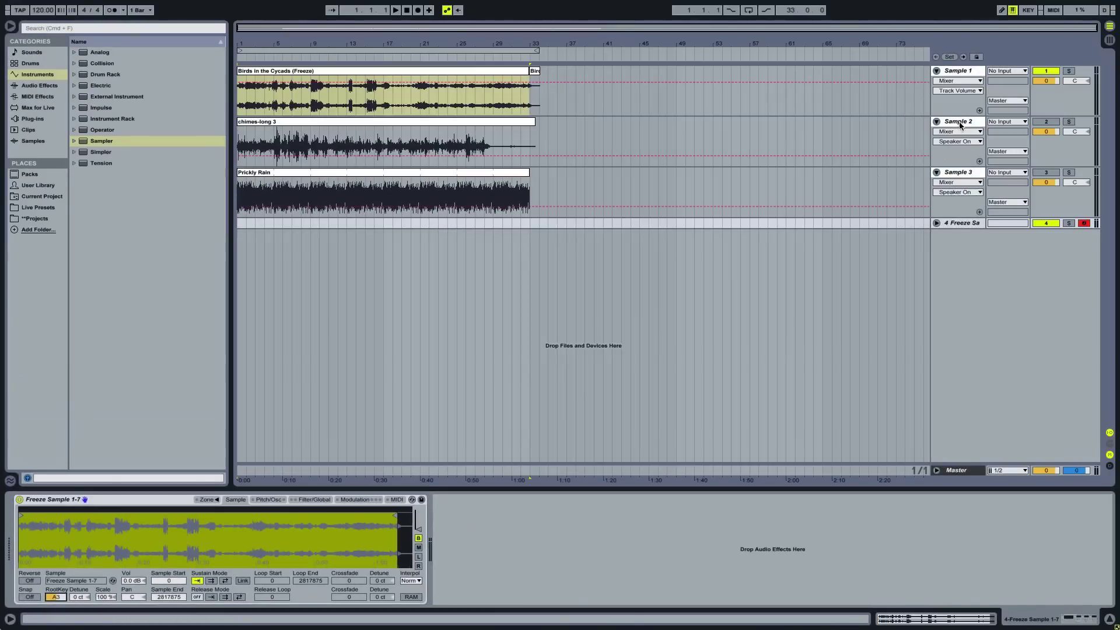
Select the Sample 2 track, activate it, and deactivate Sample 1
left_click(963, 122)
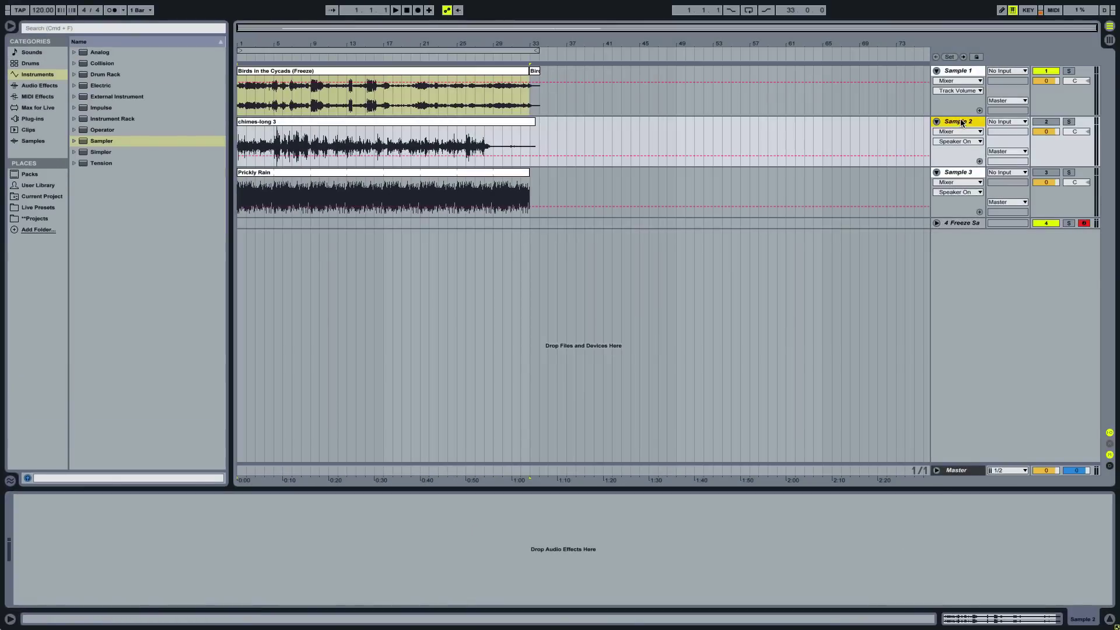
left_click(1046, 121)
left_click(1045, 71)
left_click(1045, 71)
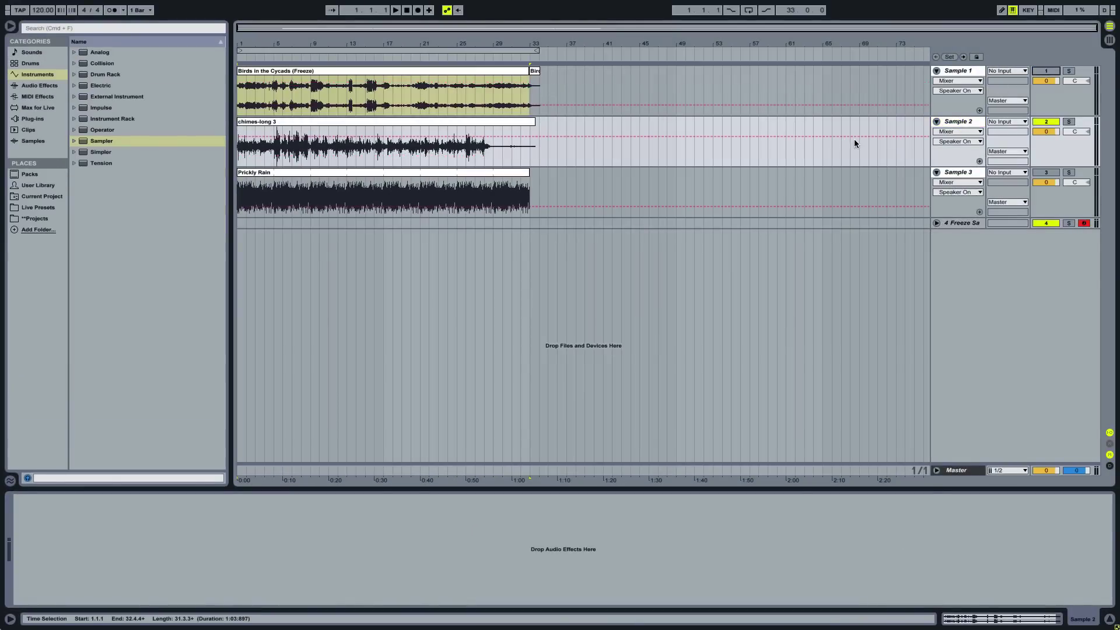
Audition the chimes-long 3 clip and add an EQ Eight to the Sample 2 track
key("space")
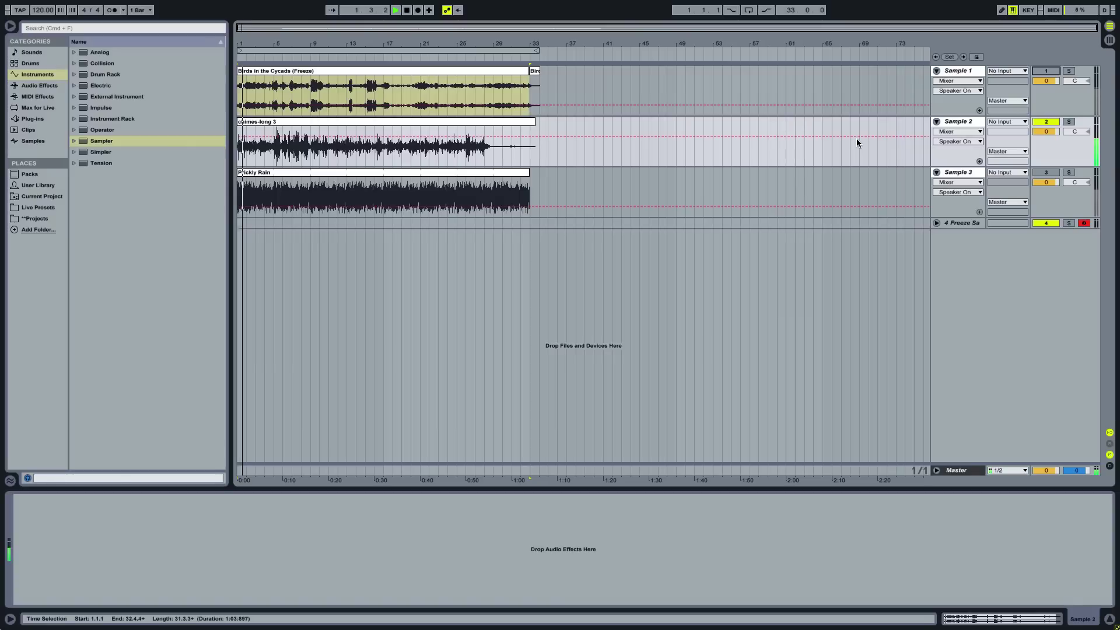
key("space")
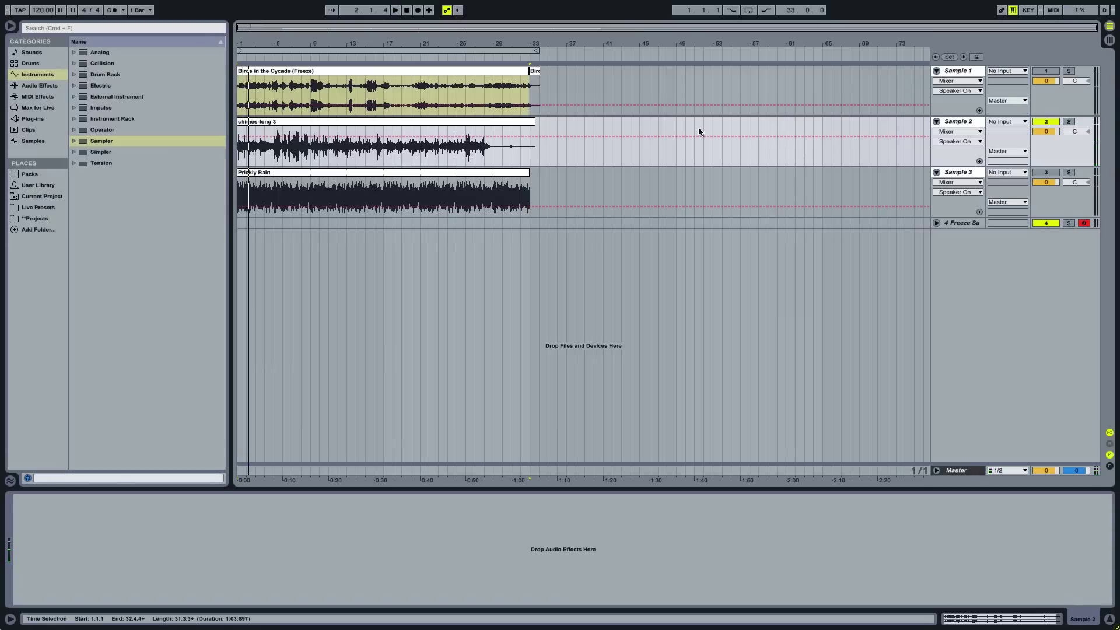
left_click(34, 86)
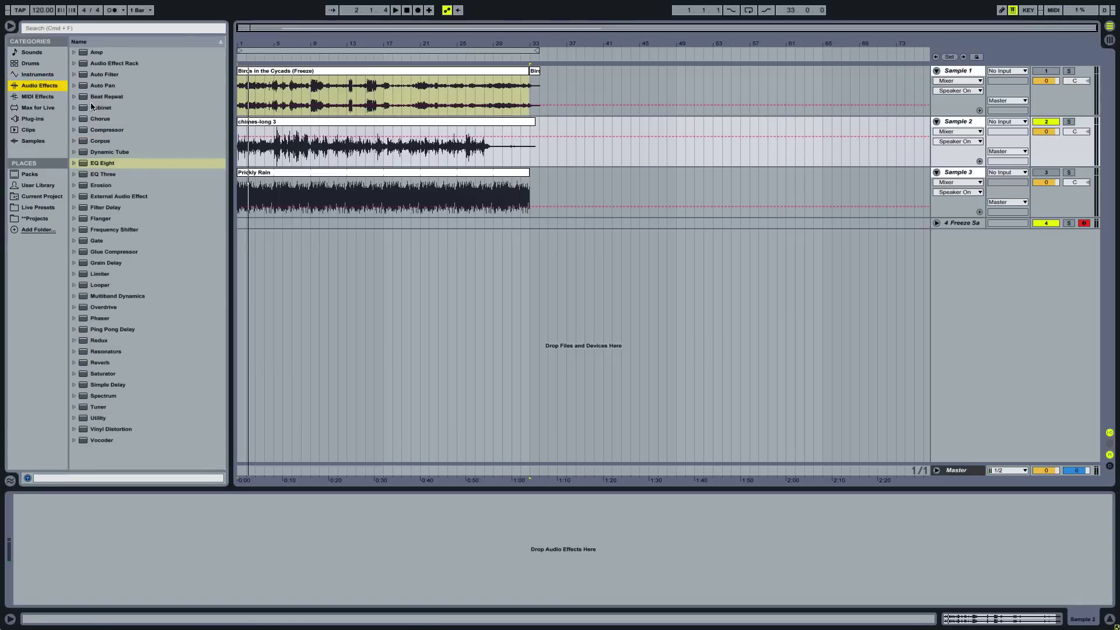
left_click(103, 164)
left_click_drag(103, 165, 296, 146)
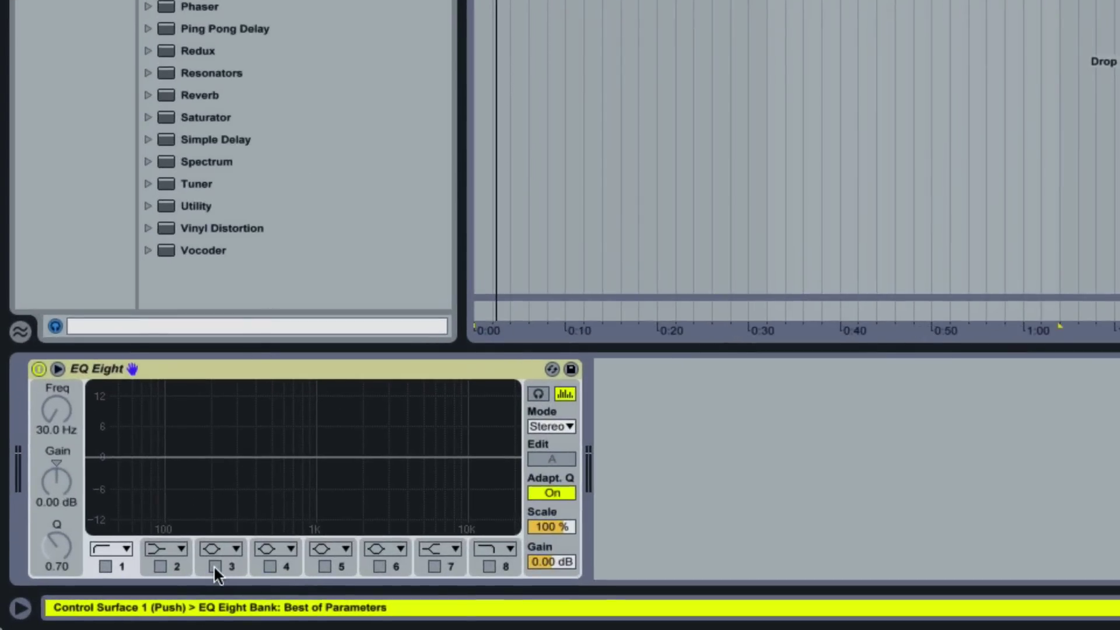
Boost band 3 of the EQ Eight at 440 Hz with 15 dB gain, Q 18 and 200 % scale, and audition it
left_click(183, 574)
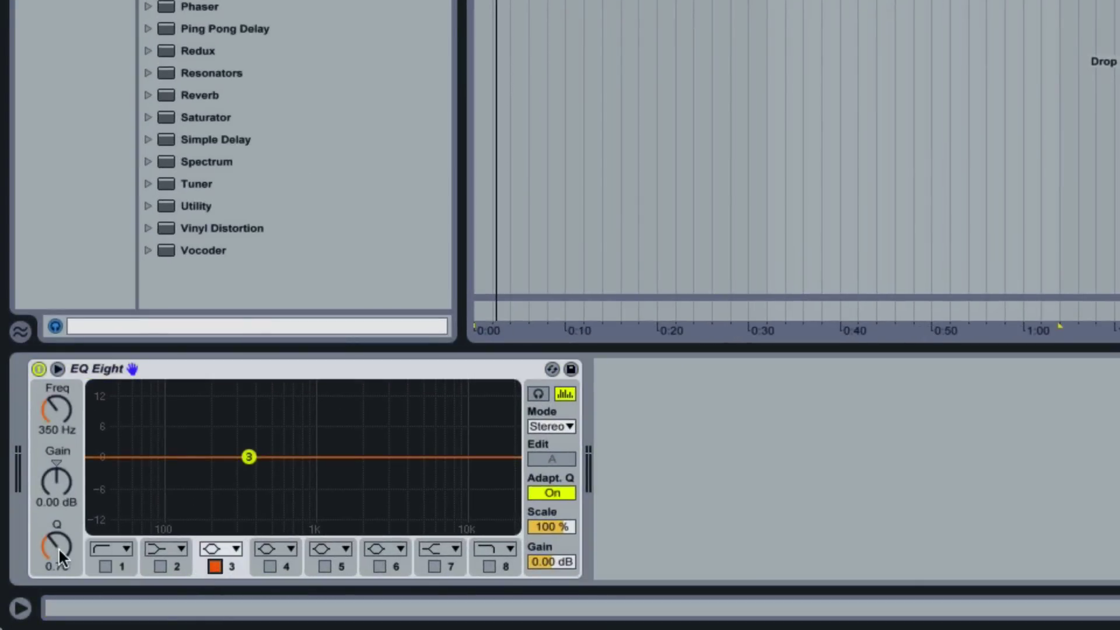
left_click_drag(58, 547, 59, 479)
left_click(62, 409)
type("440")
key("Return")
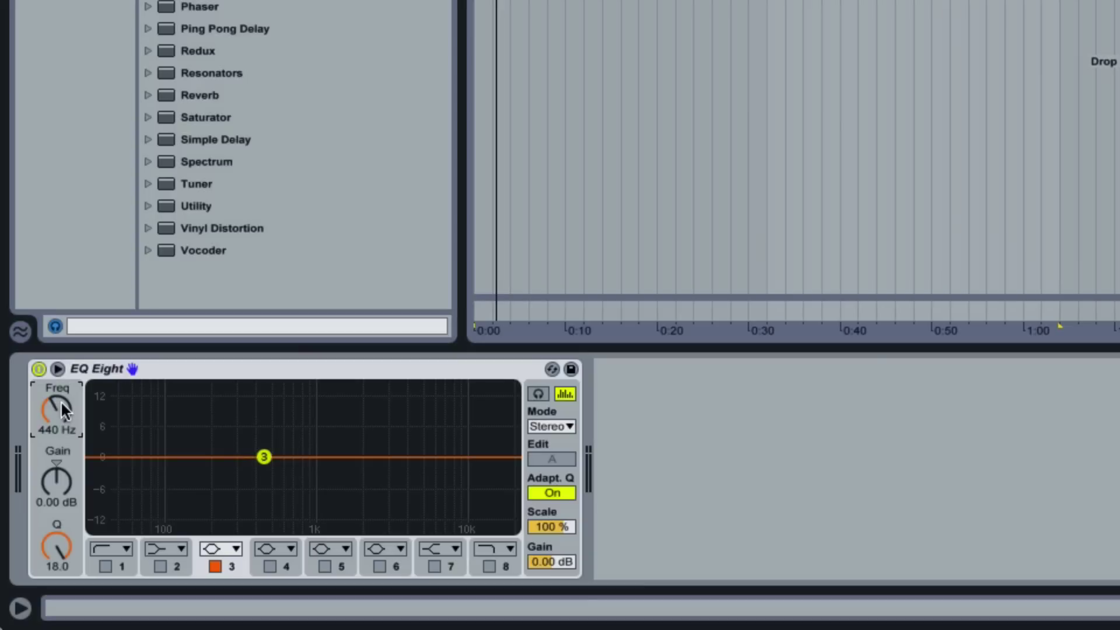
left_click_drag(61, 477, 60, 443)
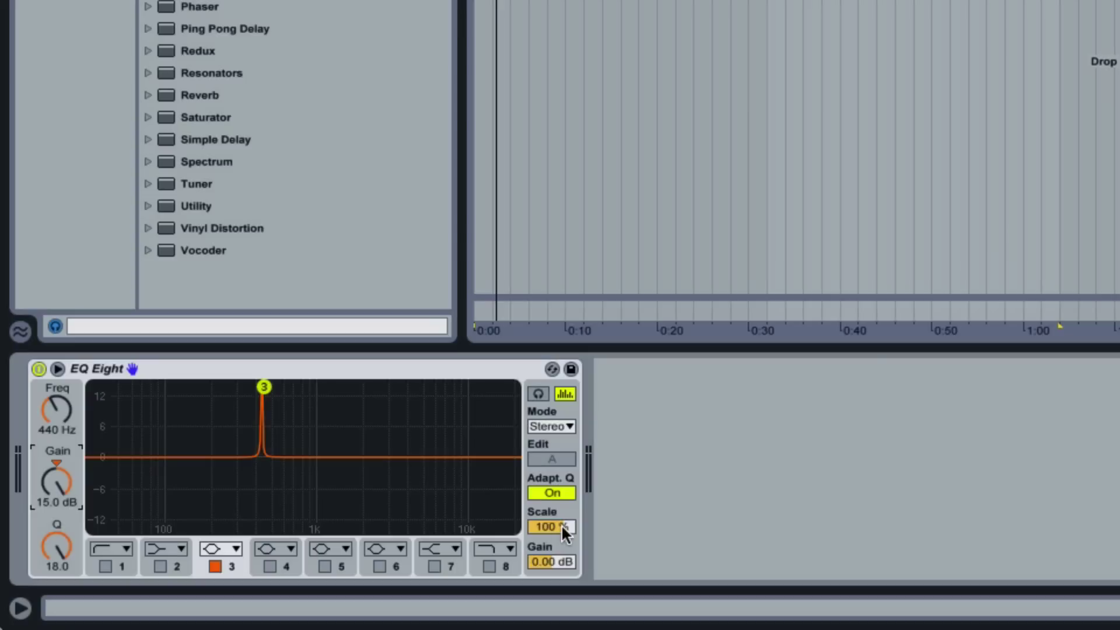
left_click_drag(561, 524, 561, 495)
key("space")
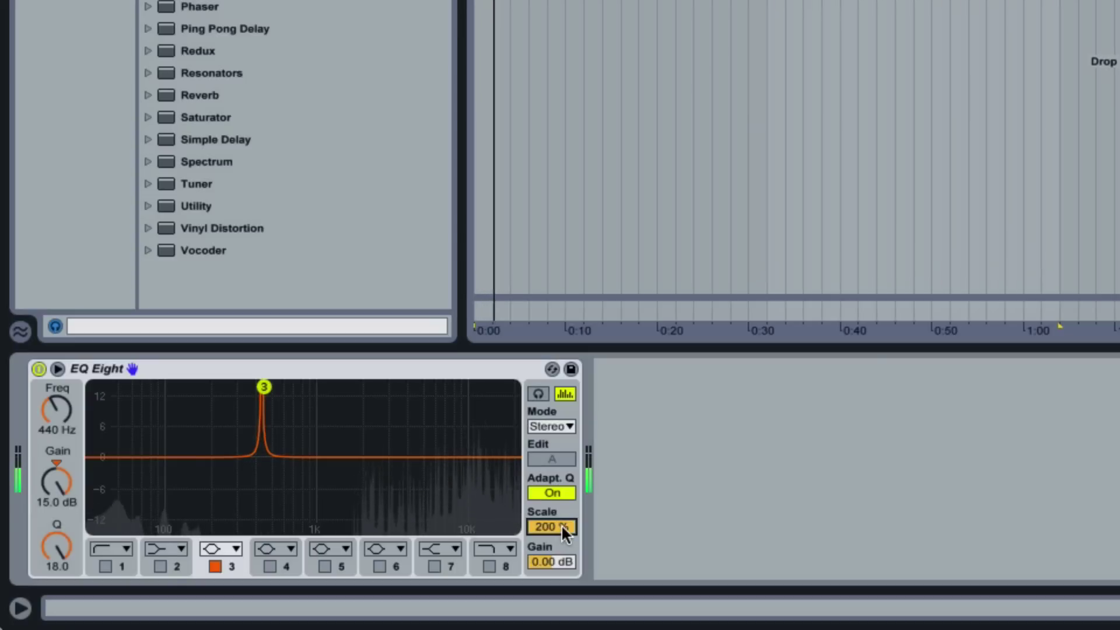
key("space")
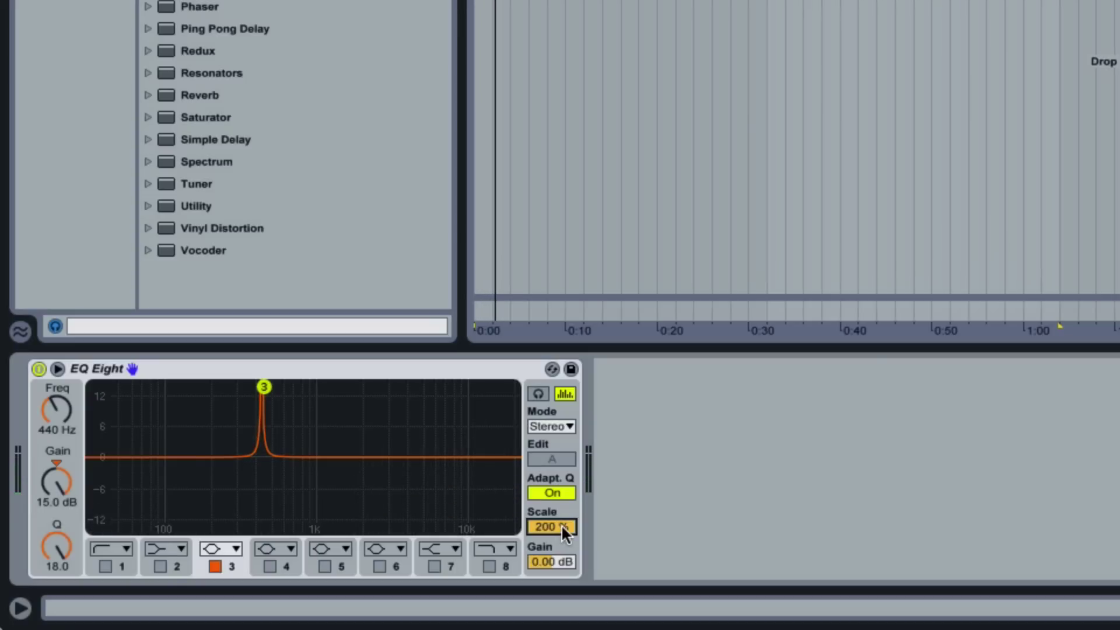
Duplicate the EQ Eight on the Sample 2 track and play the chimes through both equalizers
right_click(418, 371)
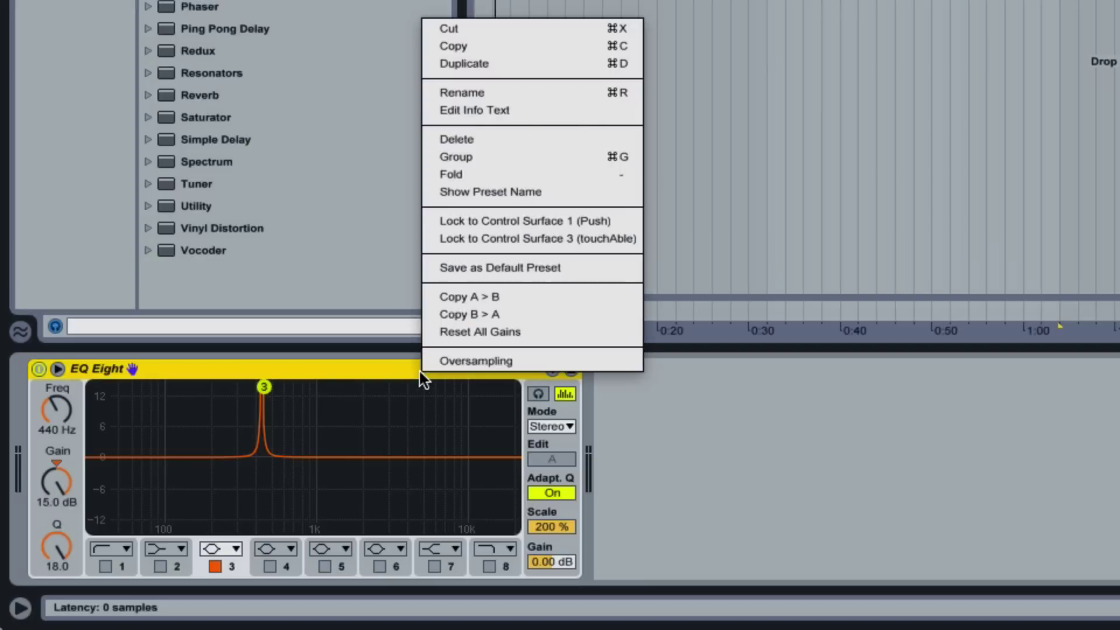
left_click(450, 61)
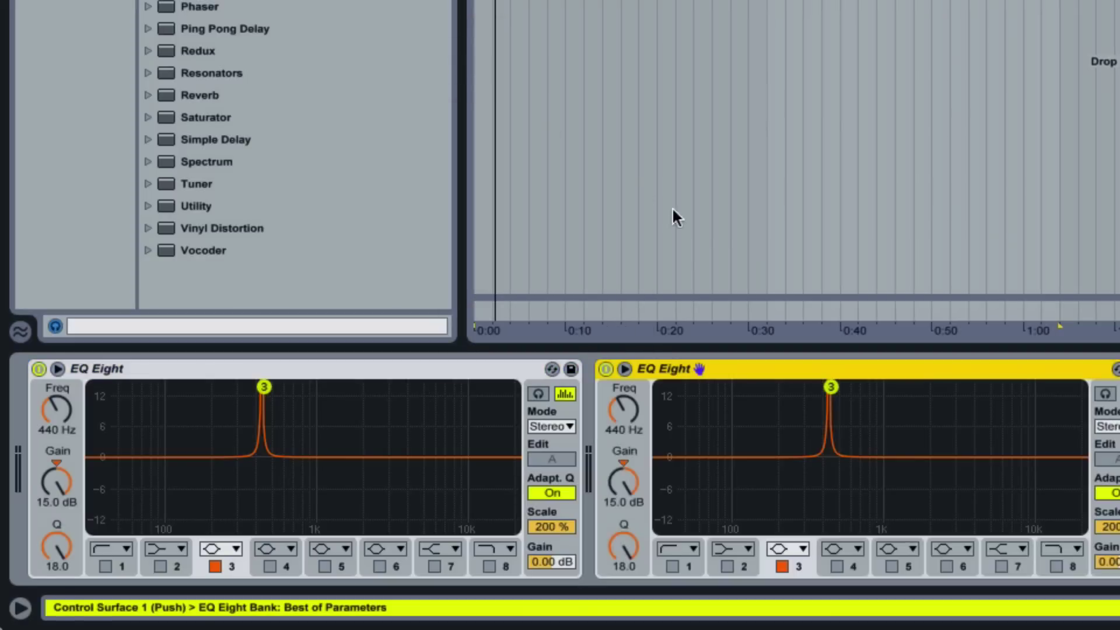
key("space")
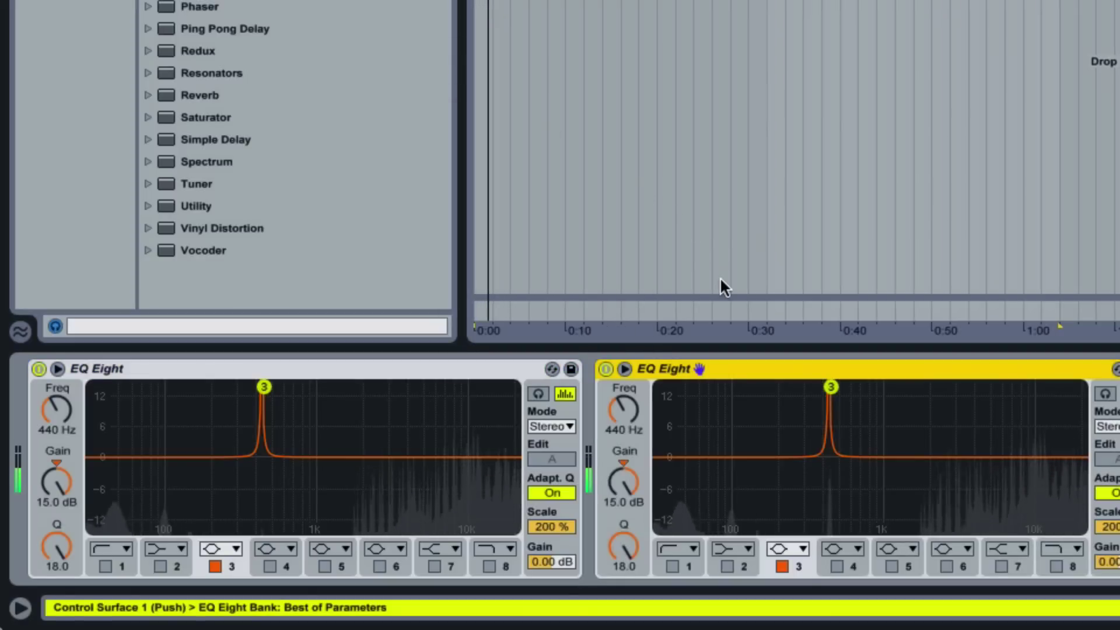
key("space")
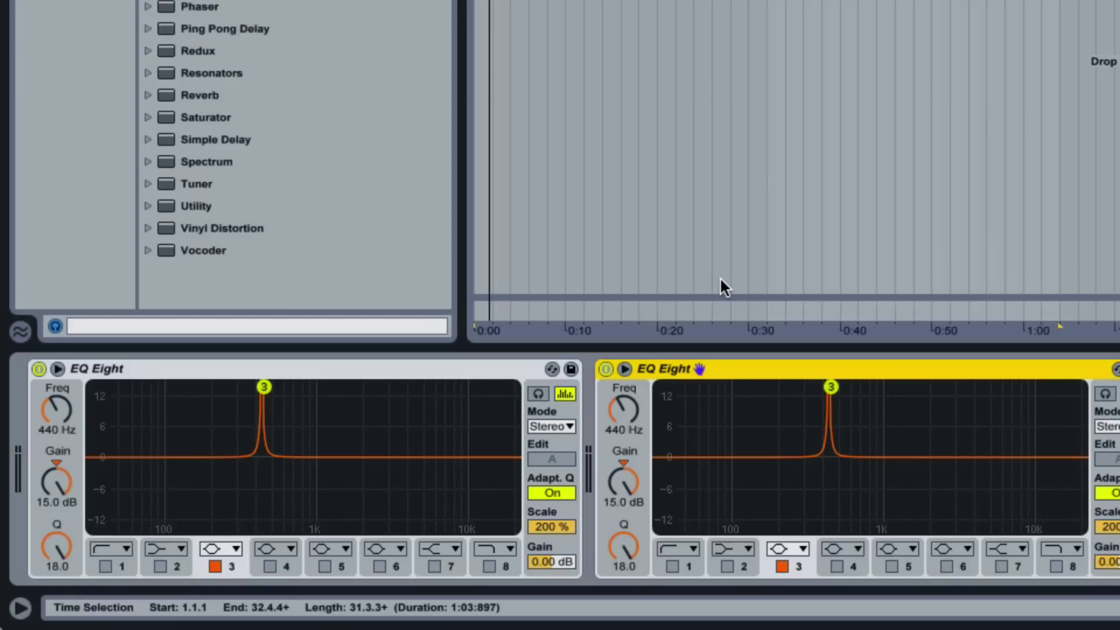
Enable band 4 in the first EQ Eight at 880 Hz with Q 18 and 15 dB gain while listening to the chimes
left_click(270, 565)
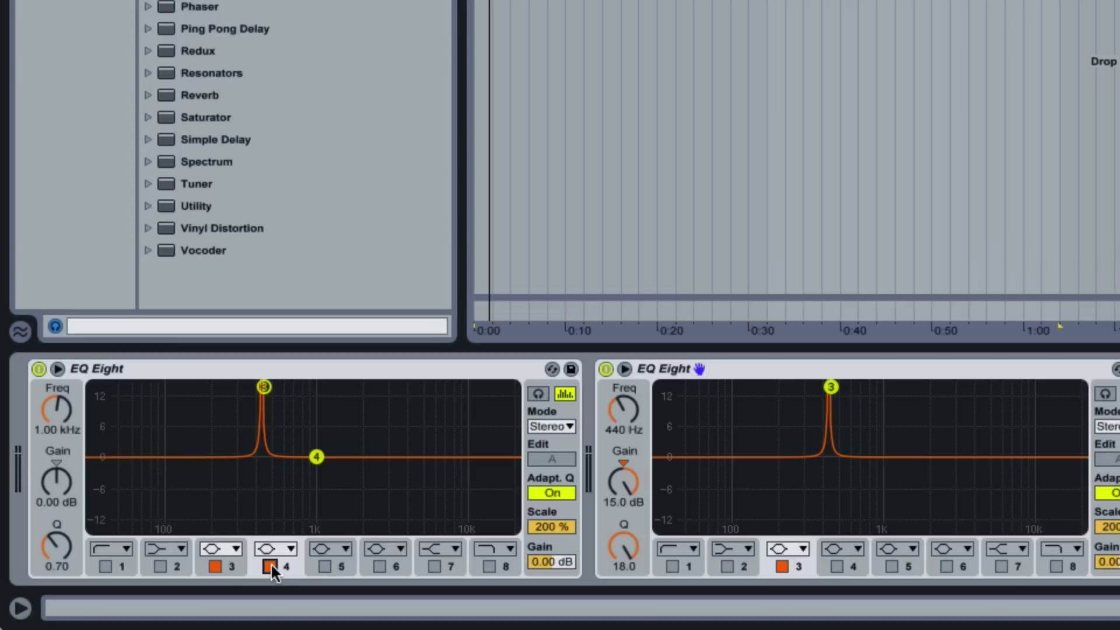
left_click_drag(54, 550, 54, 514)
left_click(60, 415)
type("880")
key("Return")
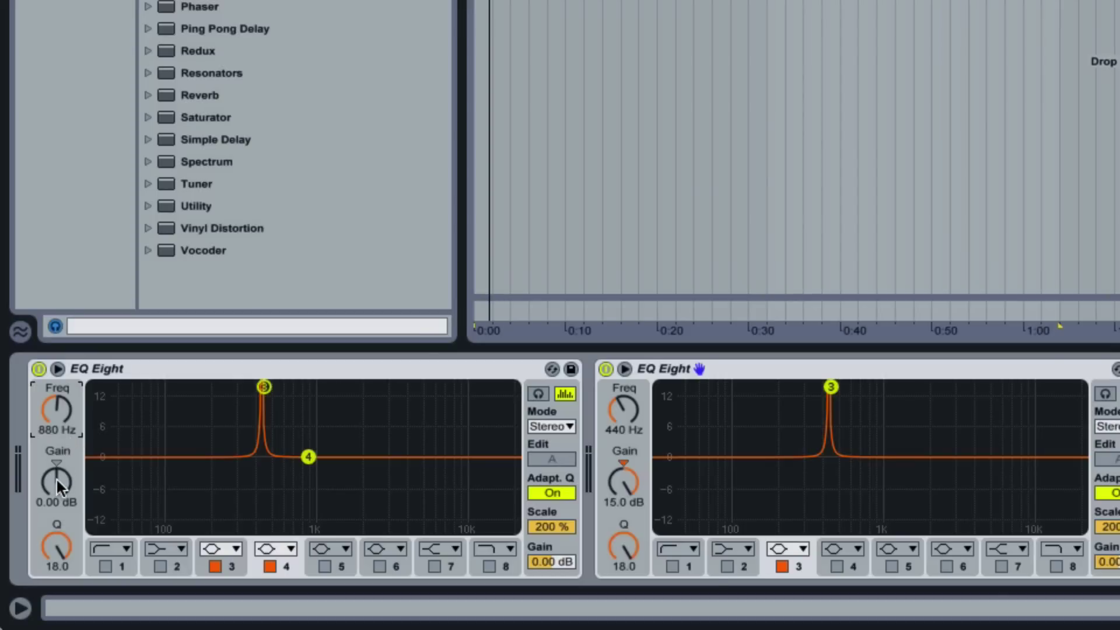
key("space")
mouse_move(56, 477)
left_mouse_down()
mouse_move(56, 426)
mouse_move(56, 478)
left_mouse_up()
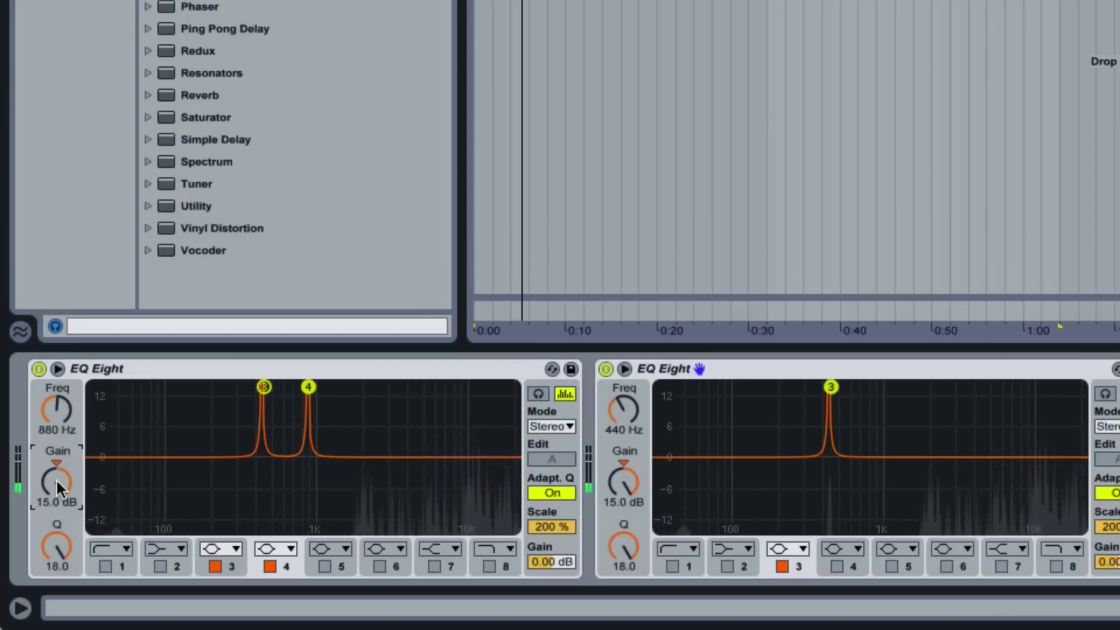
key("space")
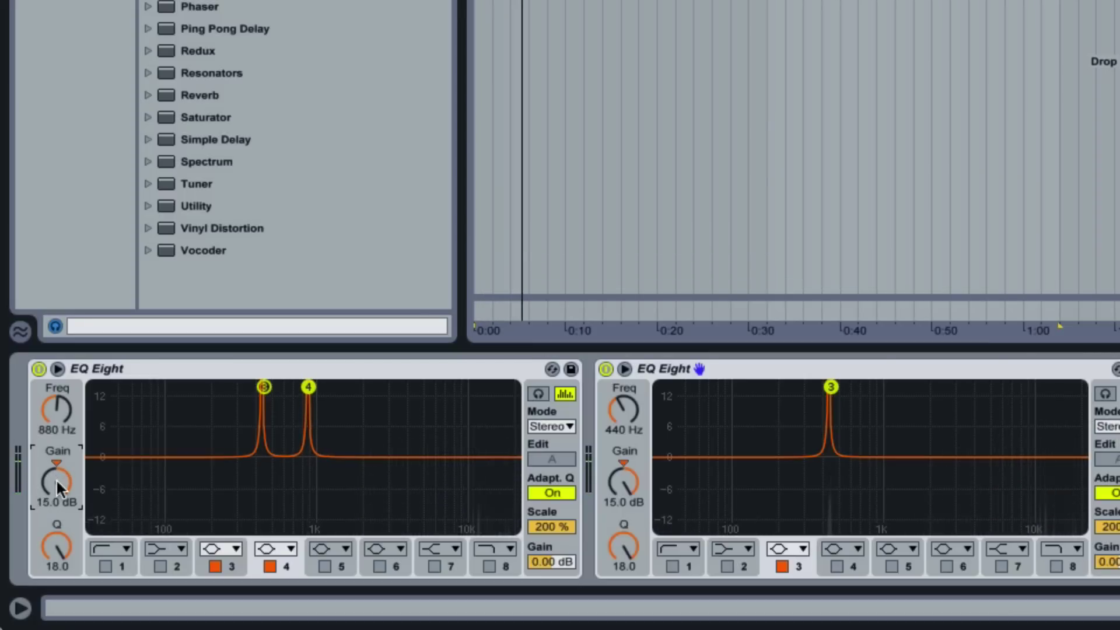
Enable band 4 in the second EQ Eight and set it to 880 Hz, Q 18 and 15 dB gain
left_click(853, 565)
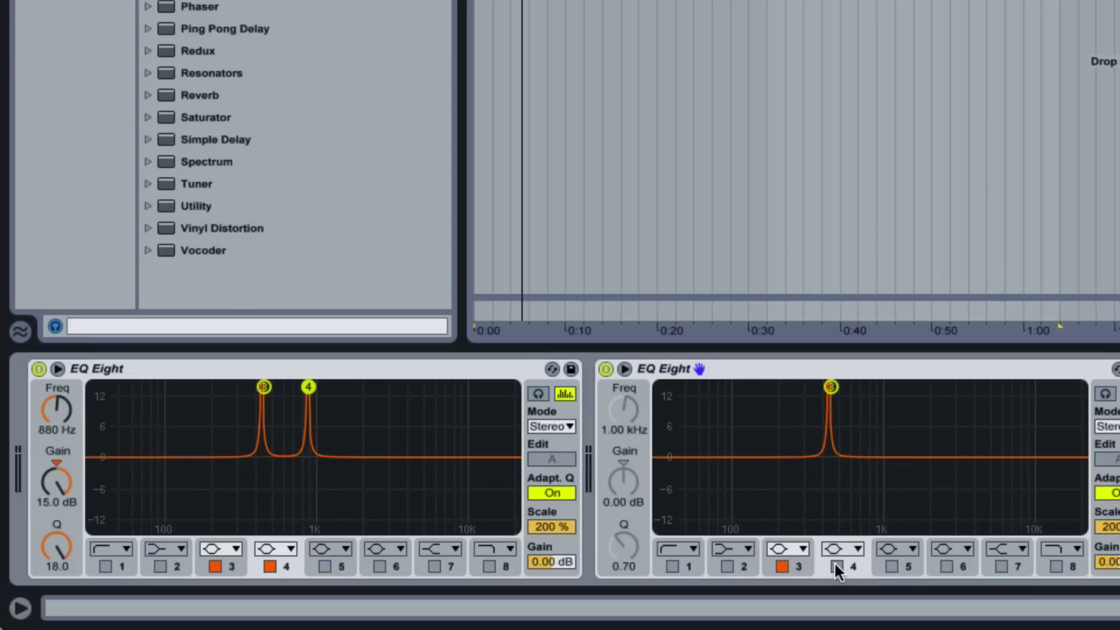
left_click(835, 566)
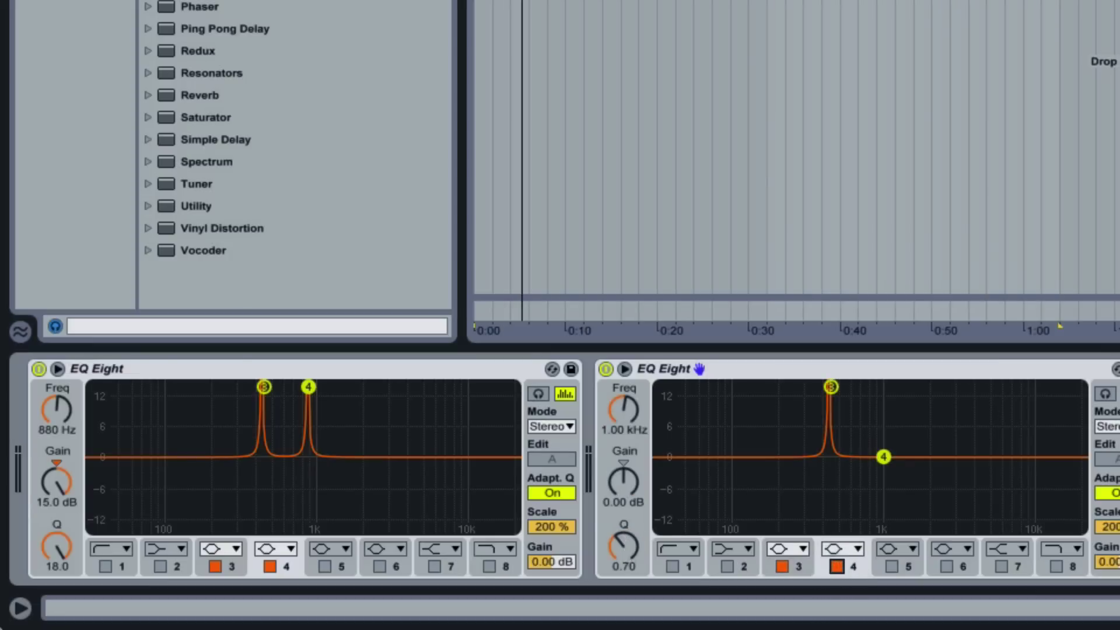
left_click_drag(624, 545, 623, 490)
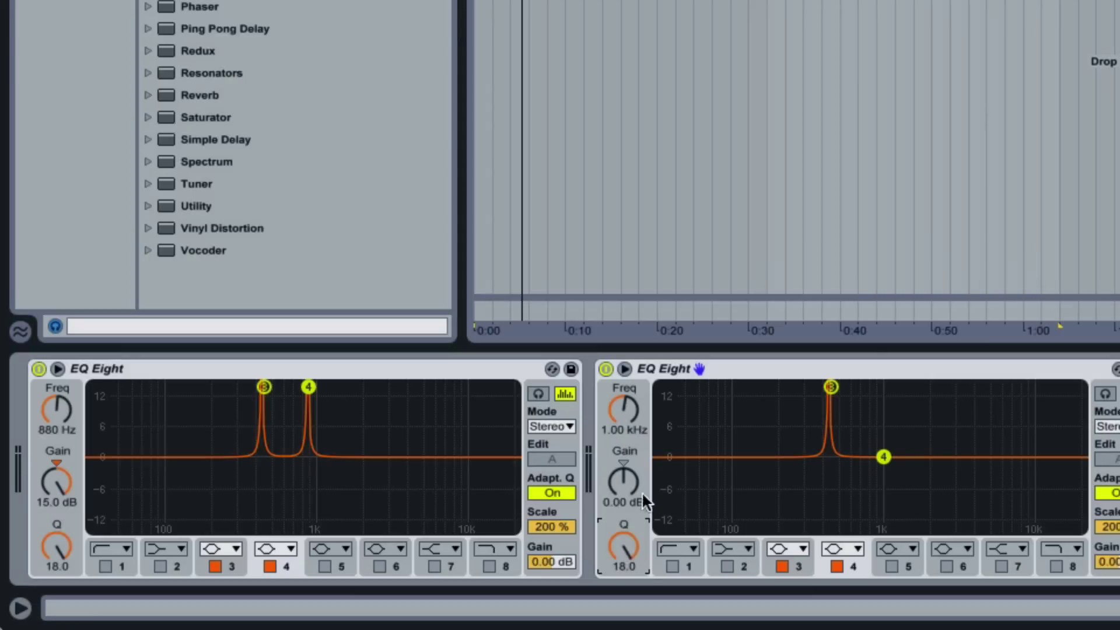
left_click(625, 406)
type("880")
key("Return")
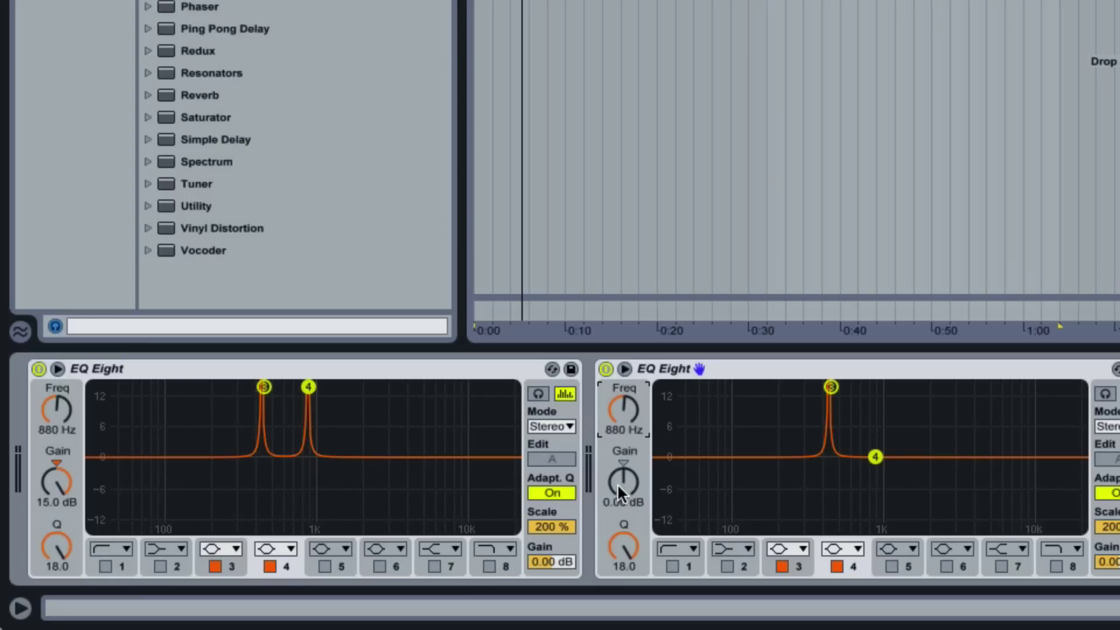
left_click_drag(617, 483, 617, 421)
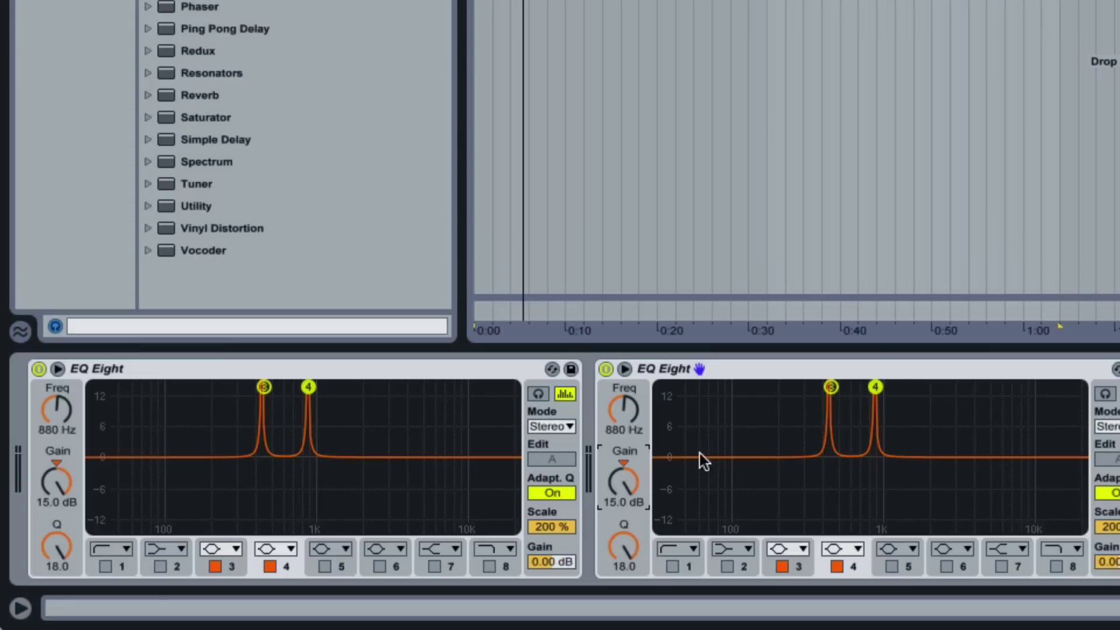
Duplicate the second EQ Eight as a third one, lower the new copy's output gain and audition the chimes
left_click_drag(699, 454, 699, 454)
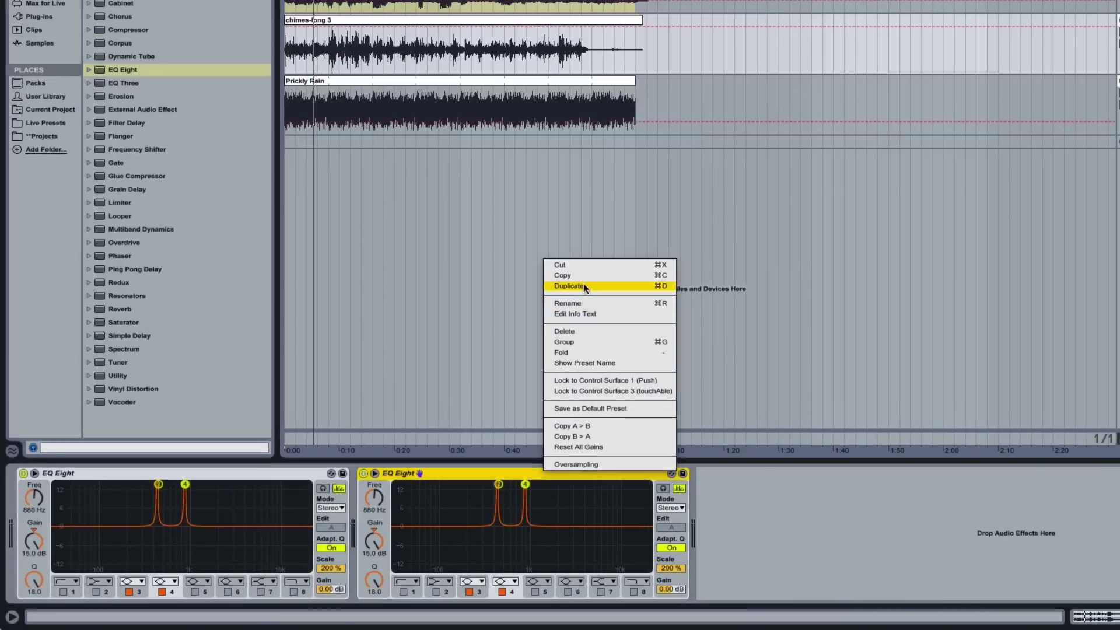
left_click(569, 286)
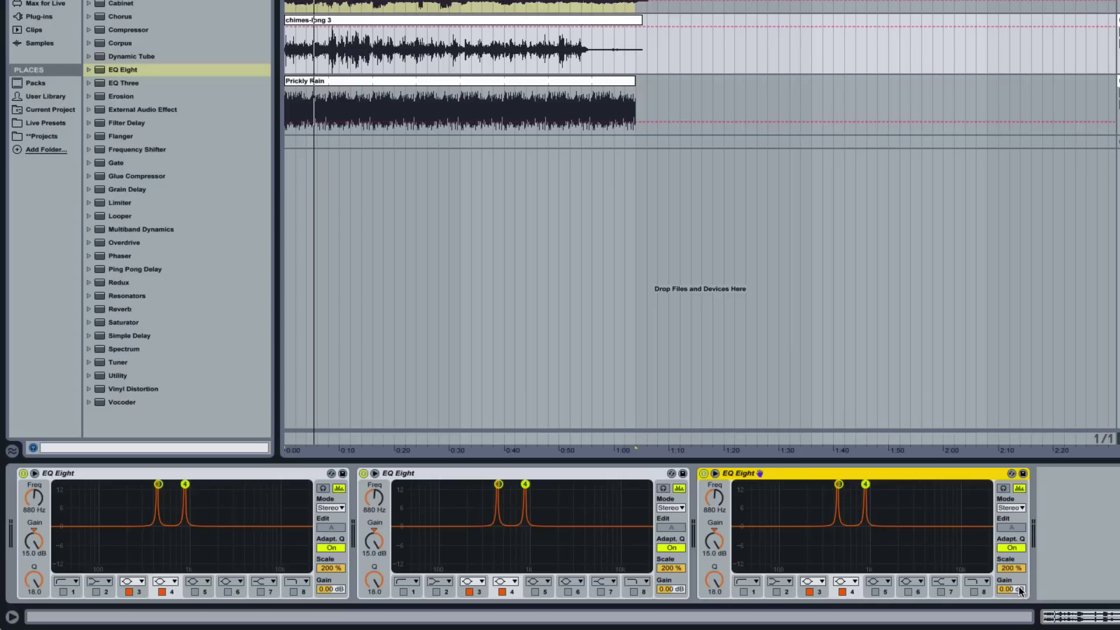
left_click_drag(1019, 591, 1018, 607)
key("space")
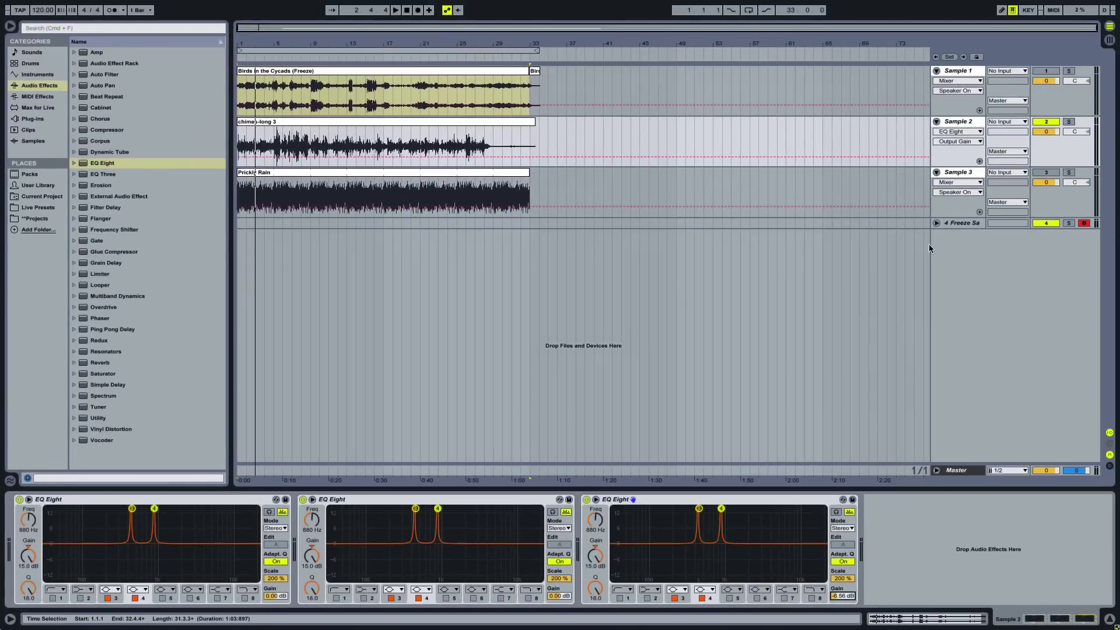
Freeze and flatten the Sample 2 track
right_click(960, 123)
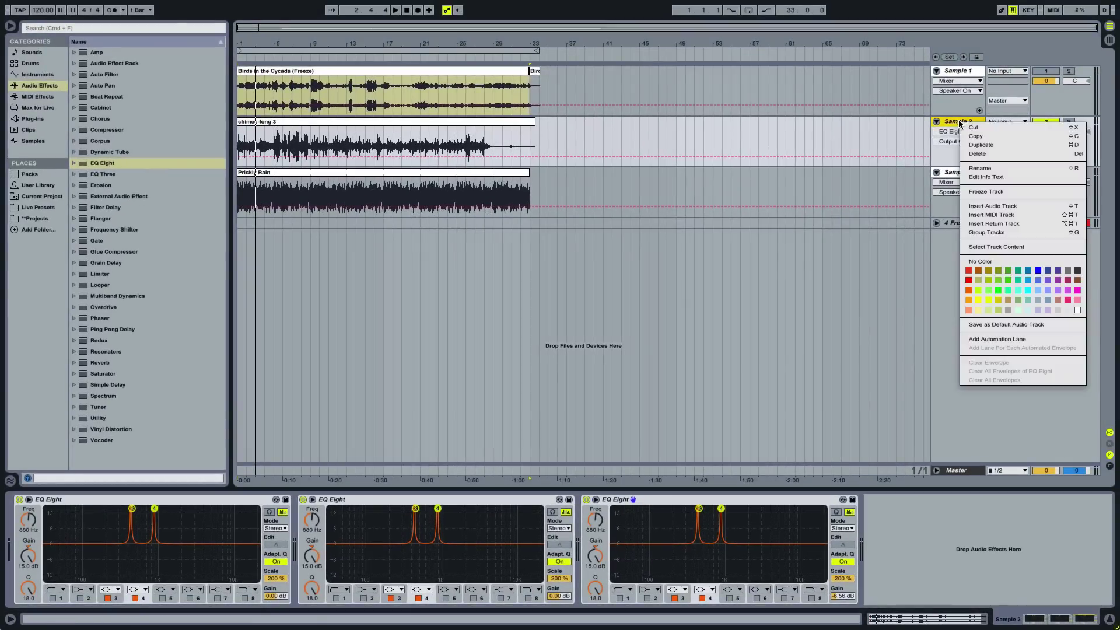
left_click(989, 191)
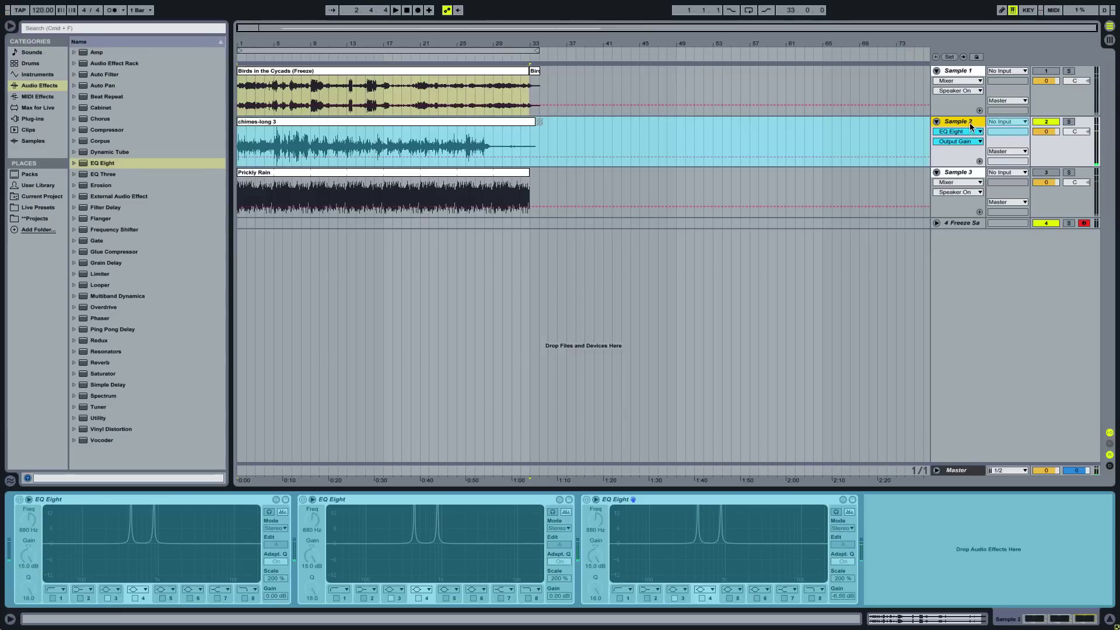
right_click(971, 123)
left_click(989, 202)
Load the flattened chimes-long 3 clip into the Sampler track's sample area and set its root key to A3
left_click(964, 223)
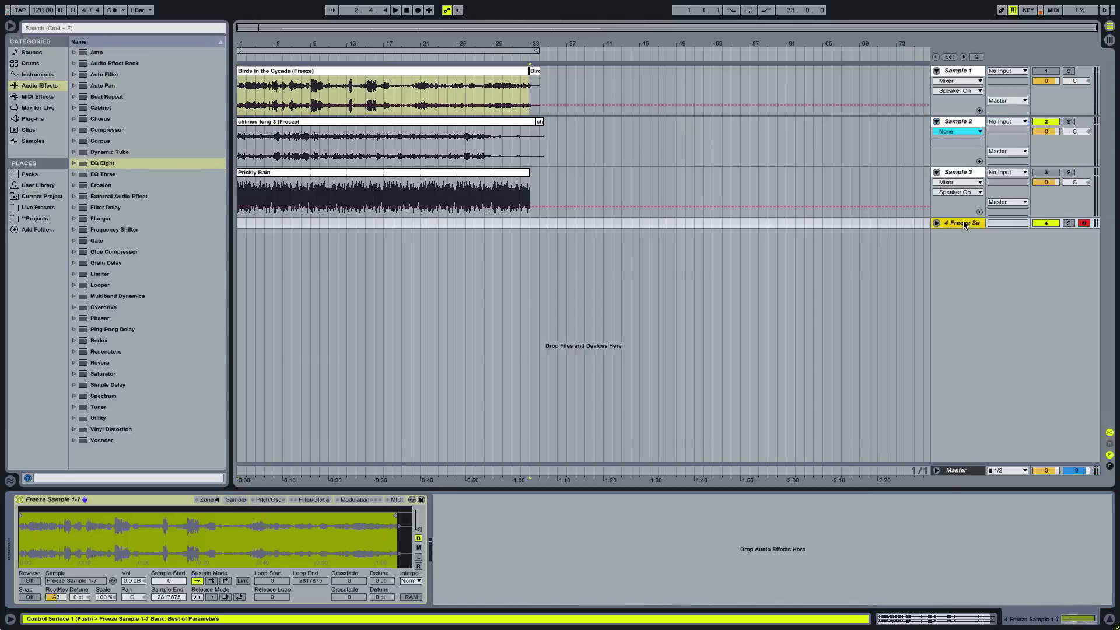
left_click(345, 124)
left_click_drag(345, 123, 290, 521)
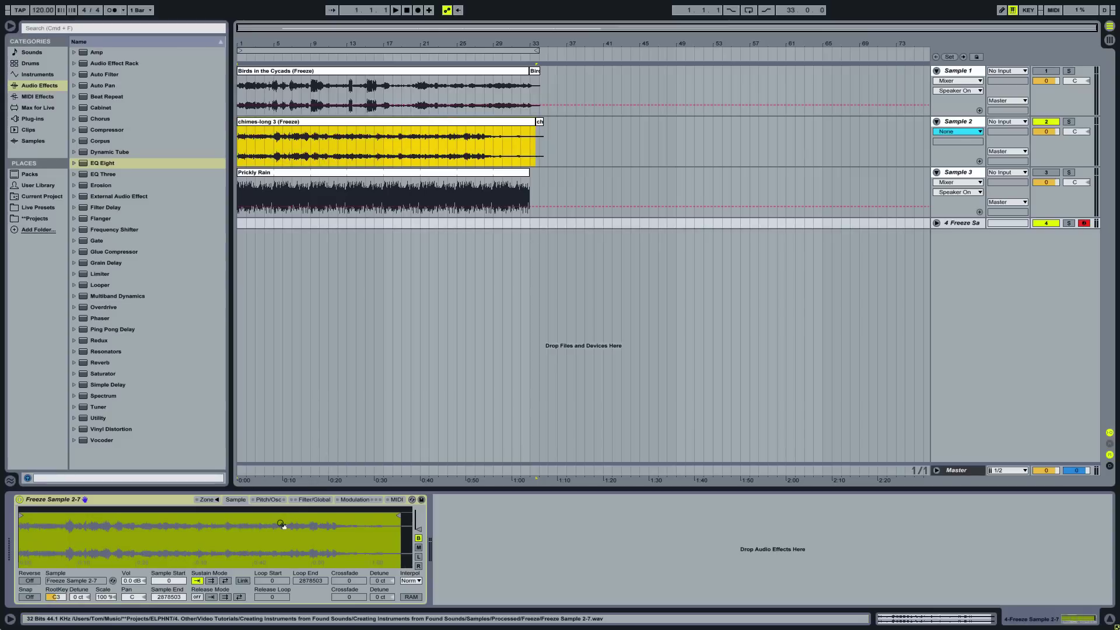
left_click_drag(63, 597, 63, 581)
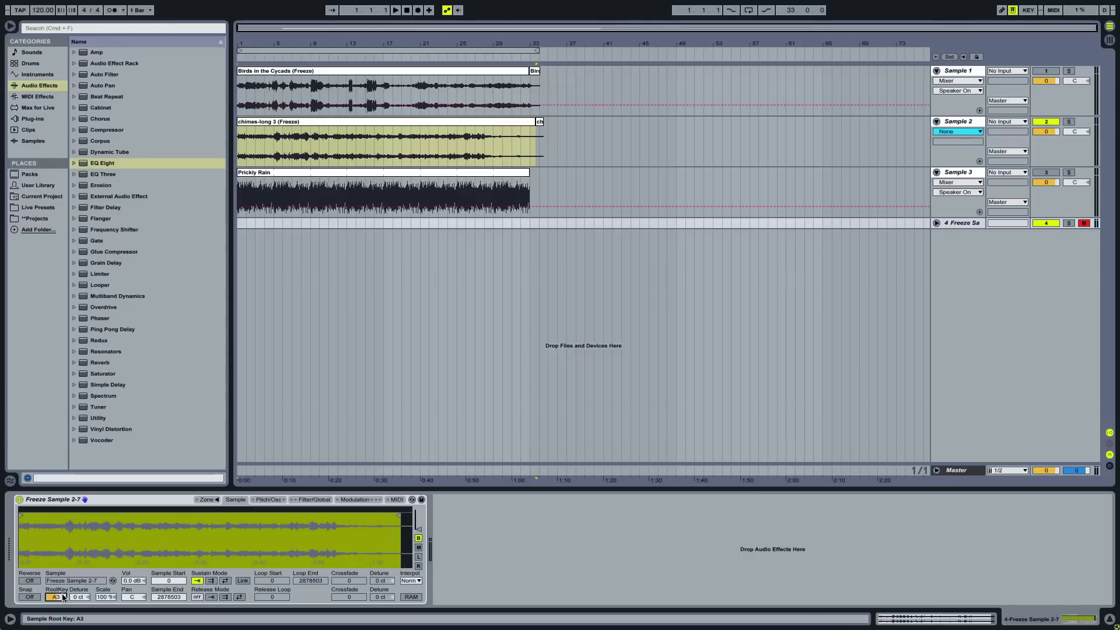
Activate the Sample 3 track, deactivate Sample 2, and play the Prickly Rain clip to hear its original sound
left_click(954, 175)
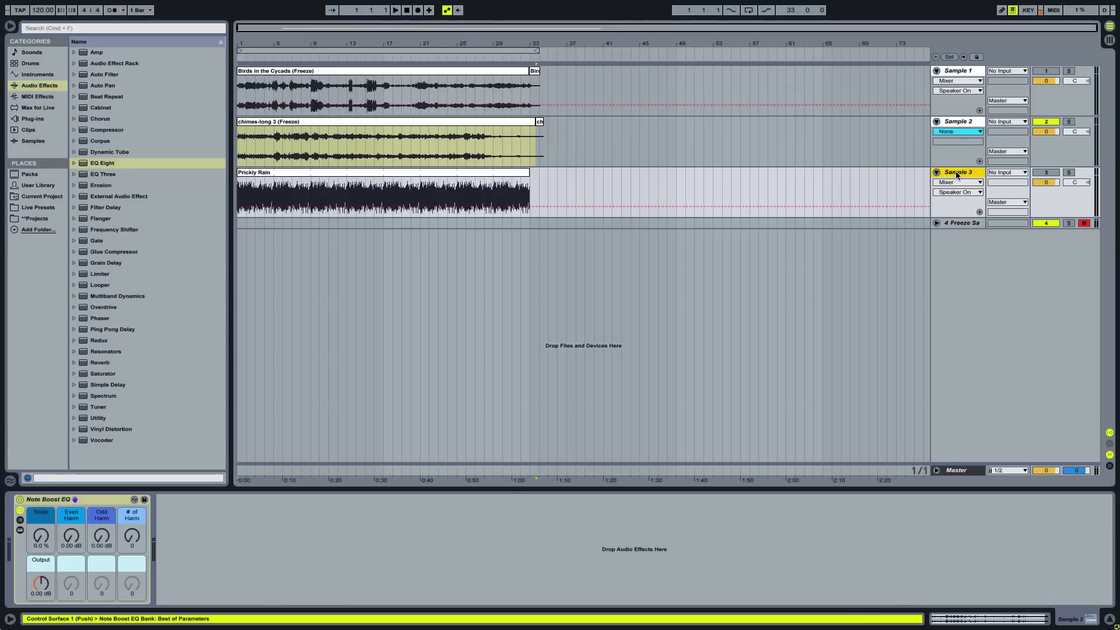
left_click(1046, 173)
left_click(1045, 121)
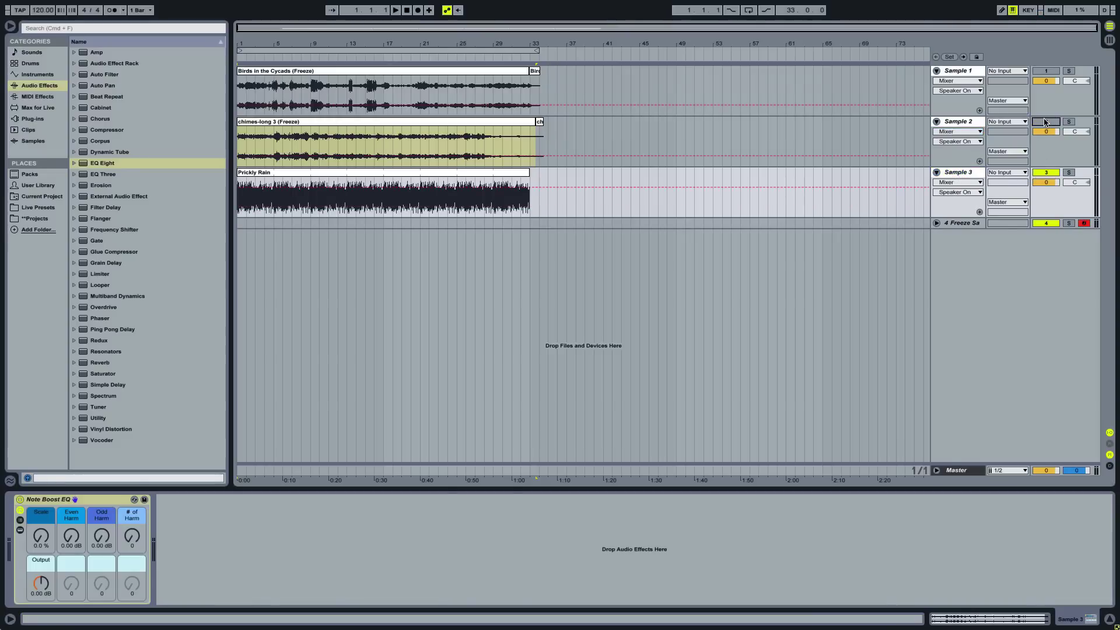
key("space")
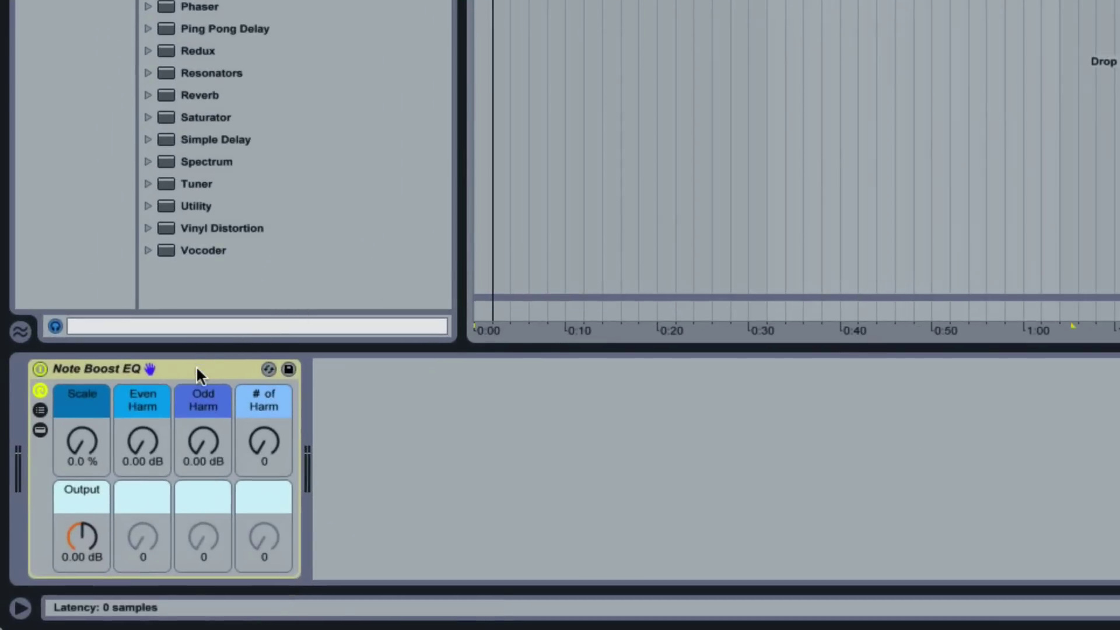
Show the devices inside the Note Boost EQ rack and unfold its first EQ Eight to examine the bands
left_click(195, 370)
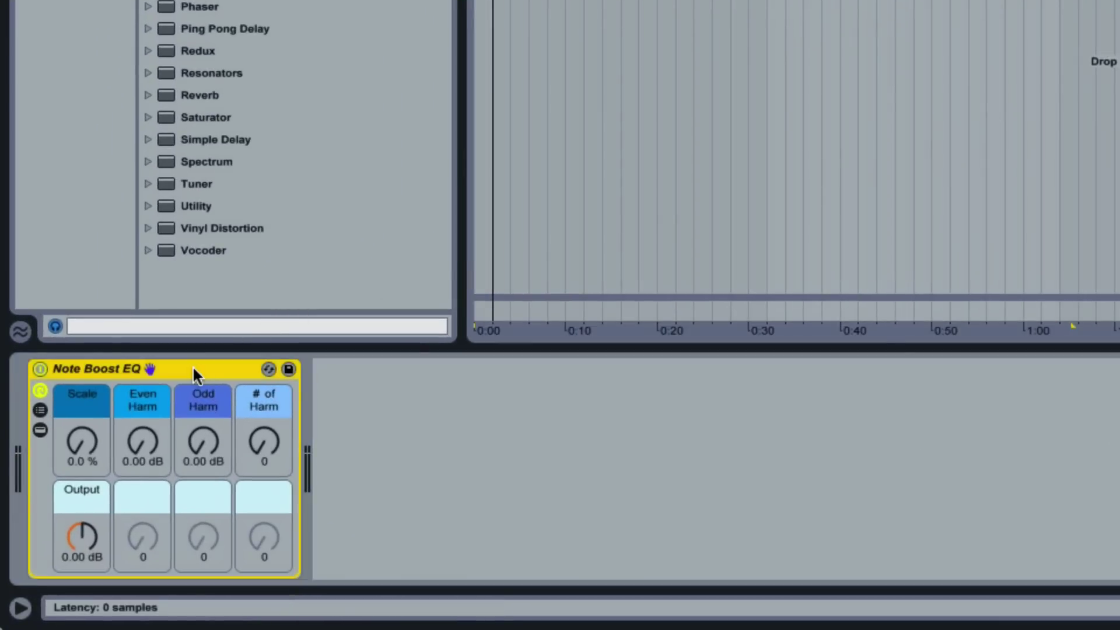
left_click(39, 430)
left_click(310, 406)
double_click(311, 406)
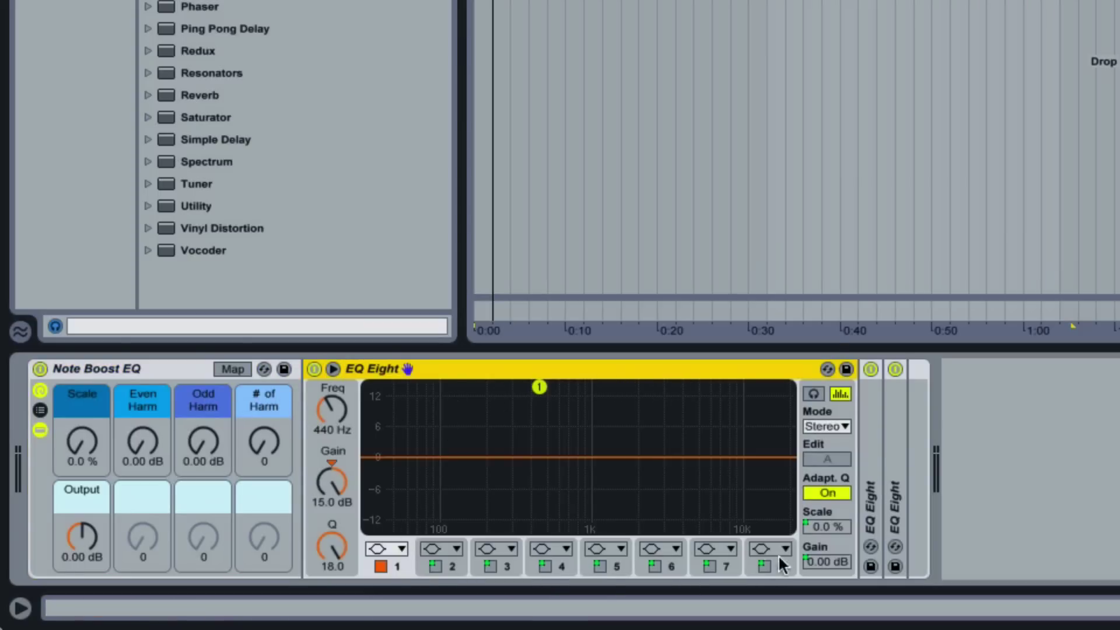
Fold the first EQ Eight and hide the devices inside the Note Boost EQ rack, leaving only its macros
double_click(472, 368)
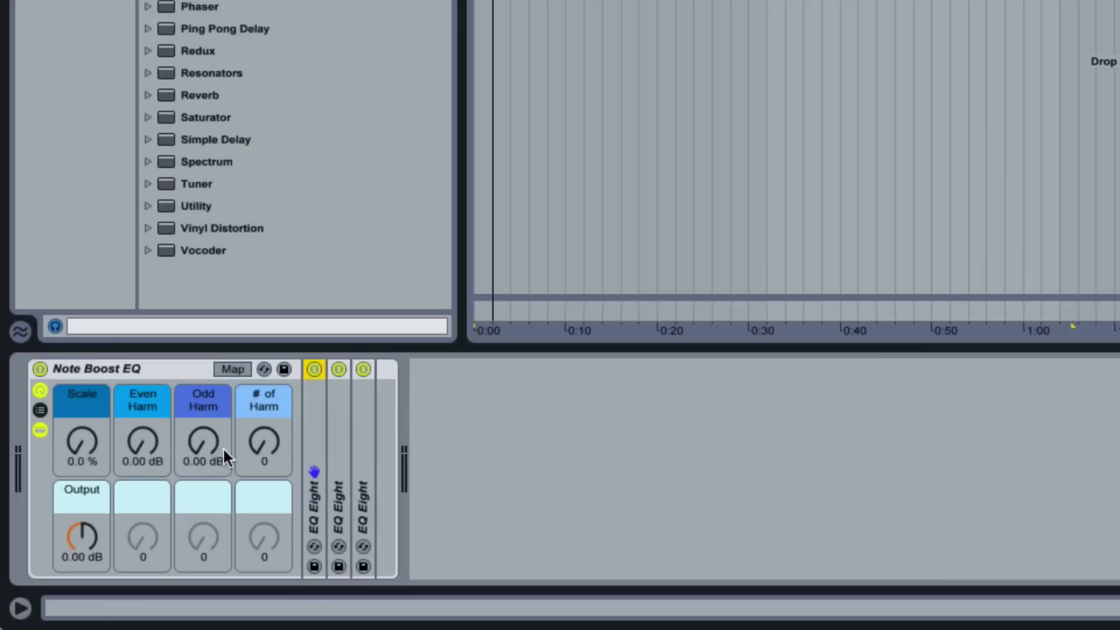
left_click(40, 430)
left_click(169, 369)
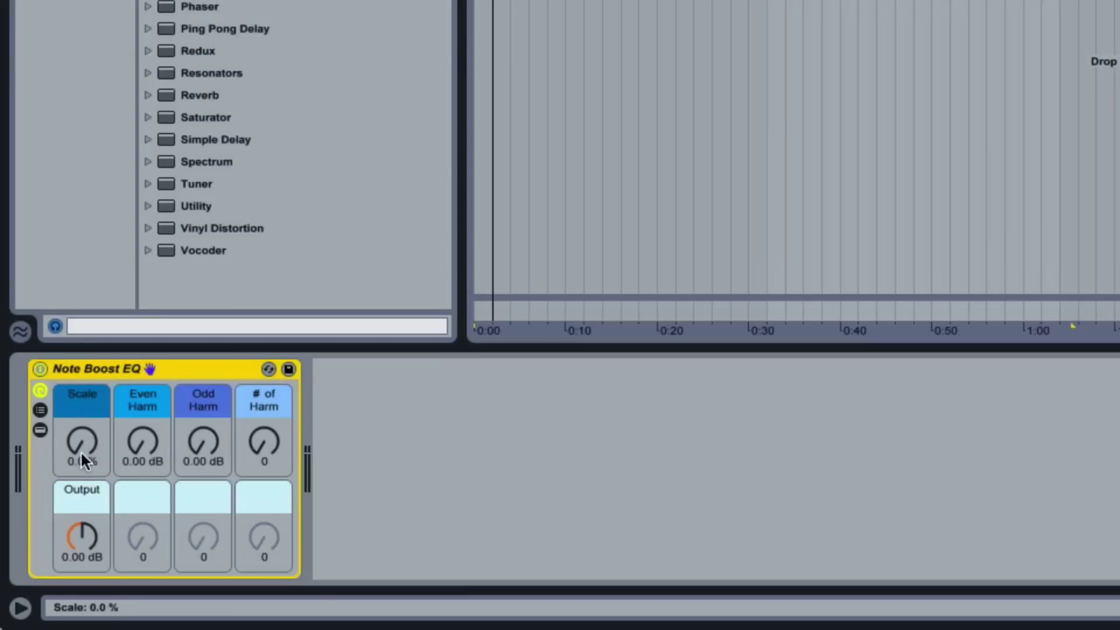
Raise the Note Boost EQ rack's Scale macro to 123 % and lower Output to -4.44 dB while auditioning playback
left_click_drag(81, 450, 80, 305)
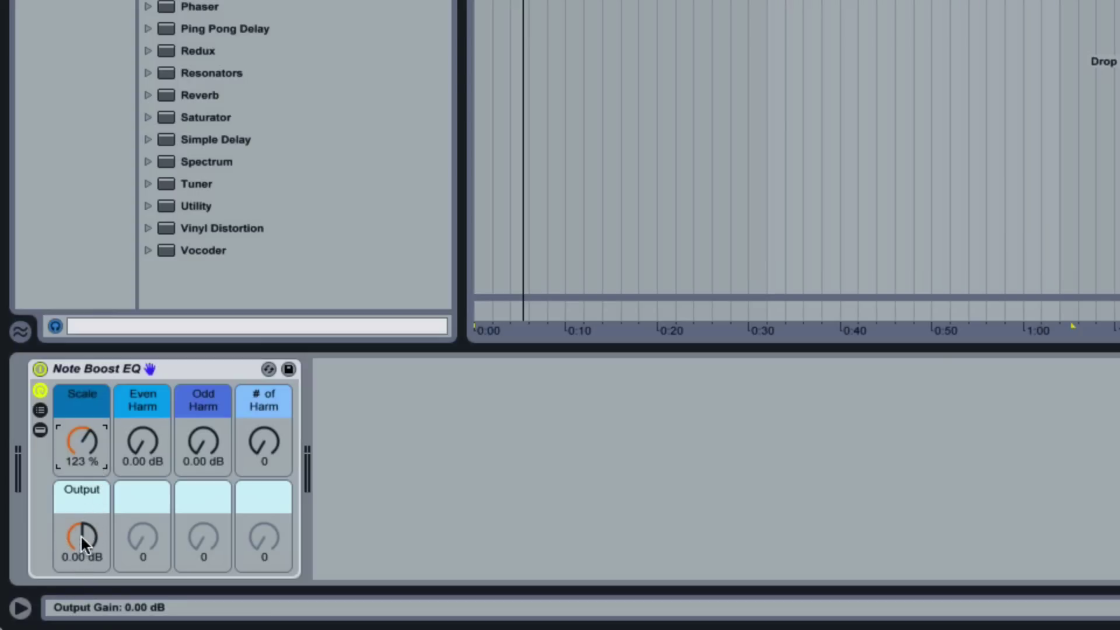
left_click_drag(83, 531, 83, 556)
key("space")
key("space")
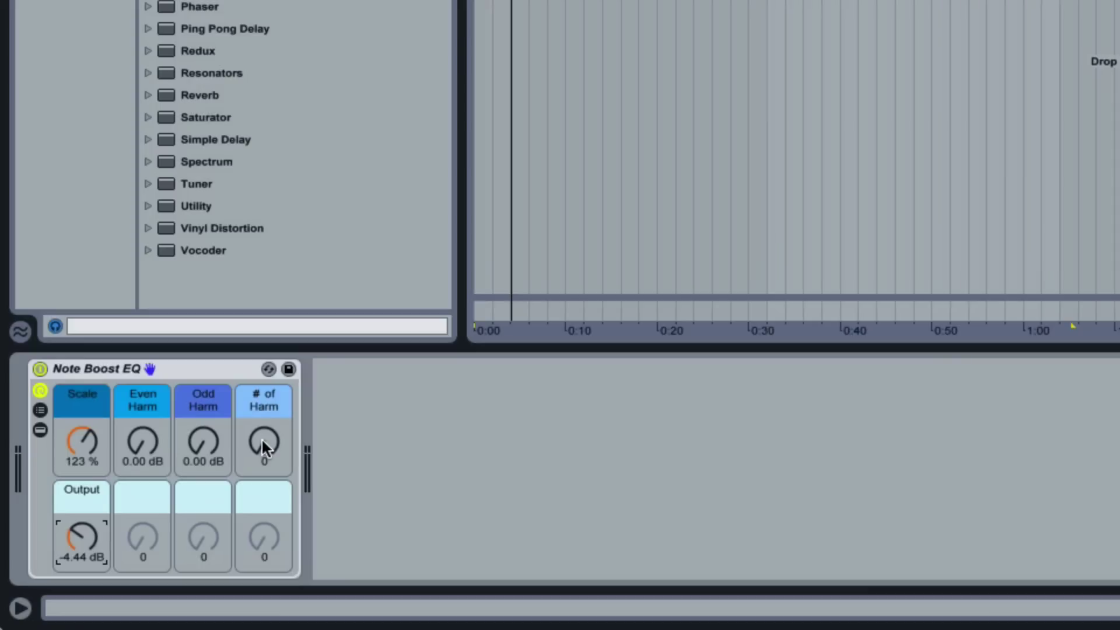
Set the rack's # of Harm macro to 127, Odd Harm to 4.37 dB and Even Harm to 5.20 dB during playback
left_click_drag(261, 437, 261, 364)
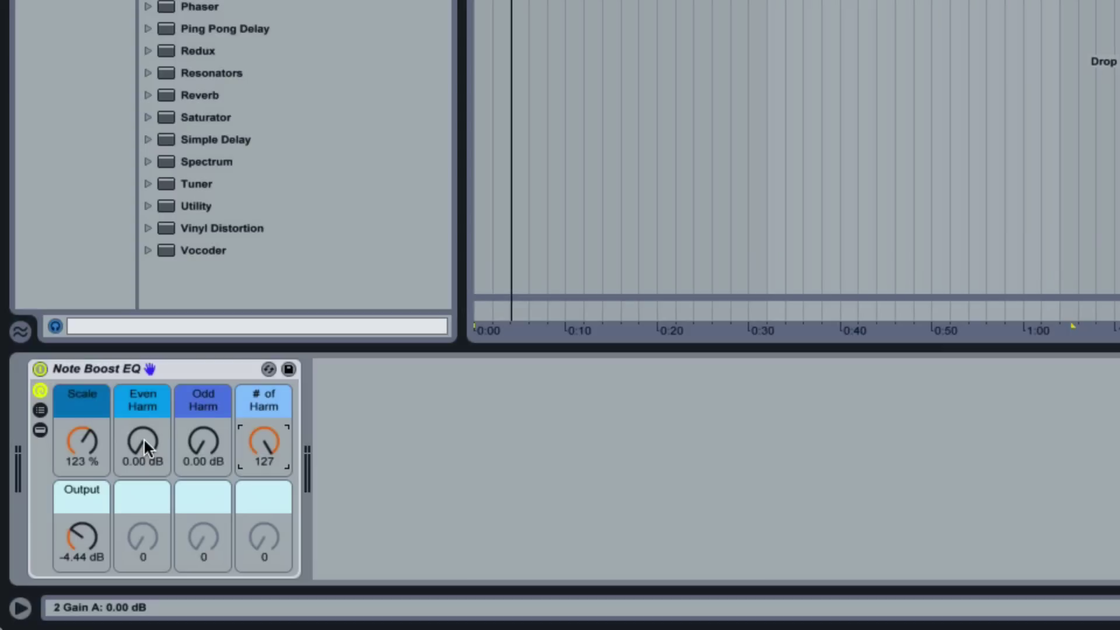
key("space")
left_click_drag(144, 437, 187, 423)
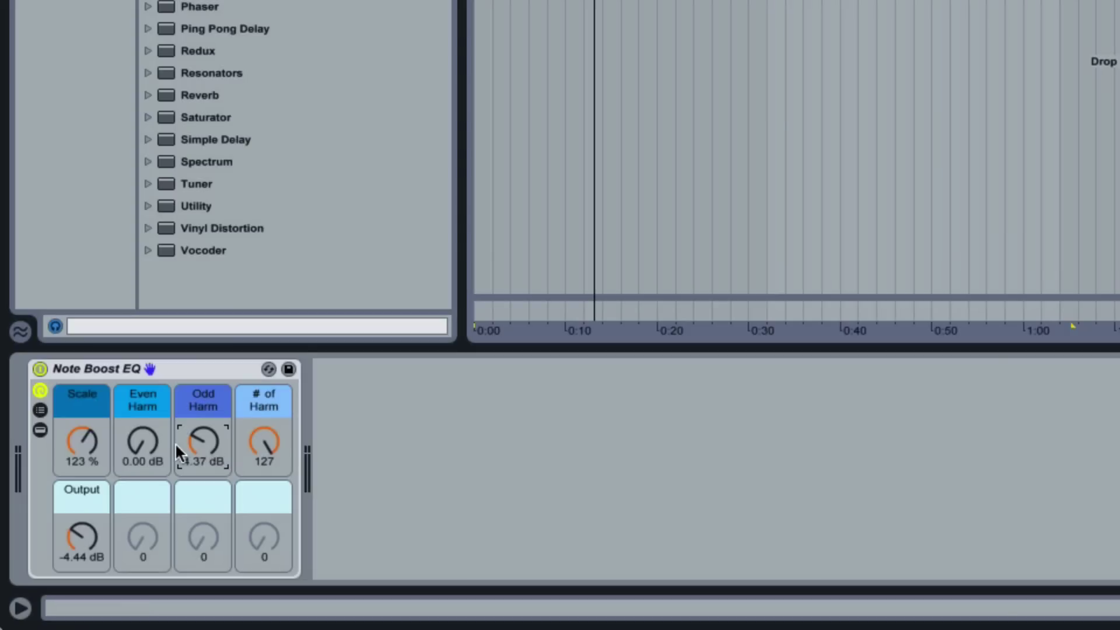
key("space")
mouse_move(147, 442)
left_mouse_down()
mouse_move(147, 408)
mouse_move(144, 443)
left_mouse_up()
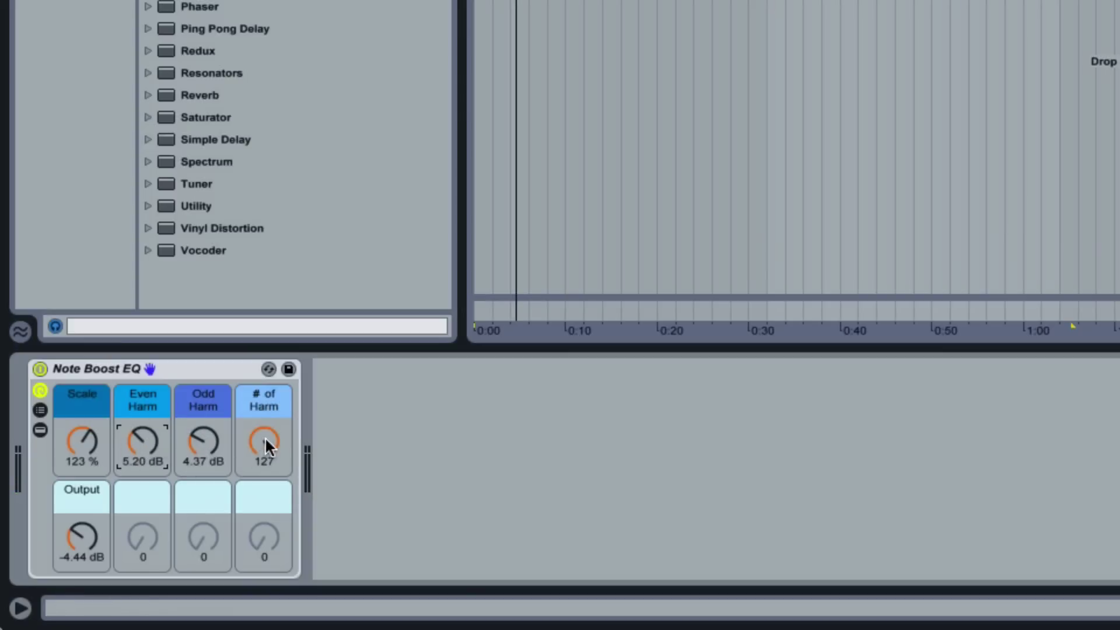
Set the rack's # of Harm macro to 57 and its Scale macro to 146 %
left_click_drag(263, 439, 264, 385)
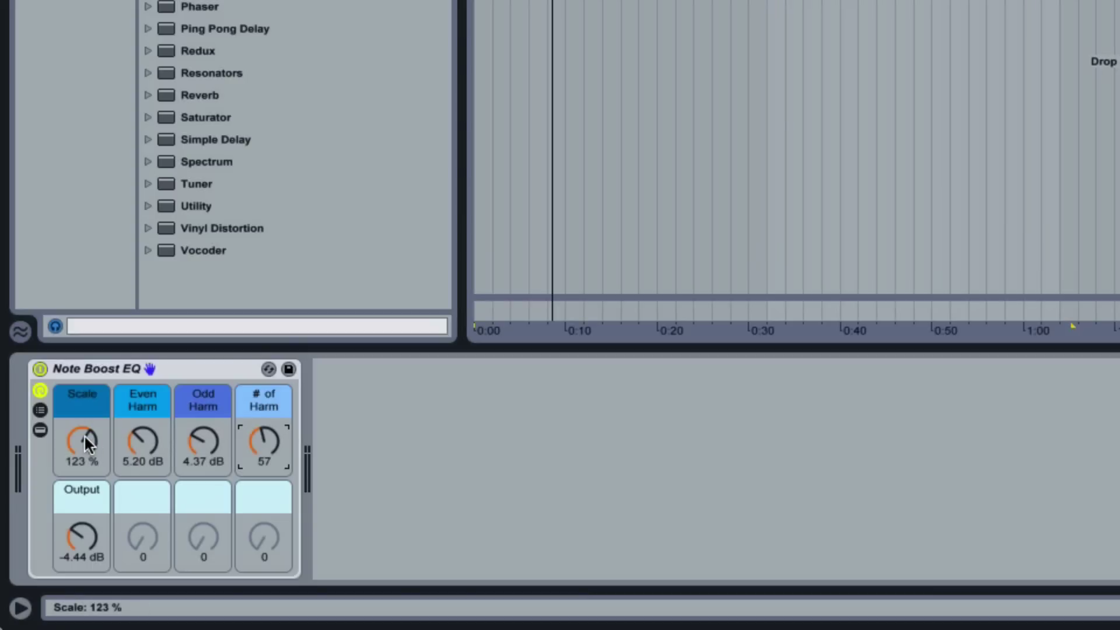
mouse_move(84, 434)
left_mouse_down()
mouse_move(84, 420)
mouse_move(85, 436)
left_mouse_up()
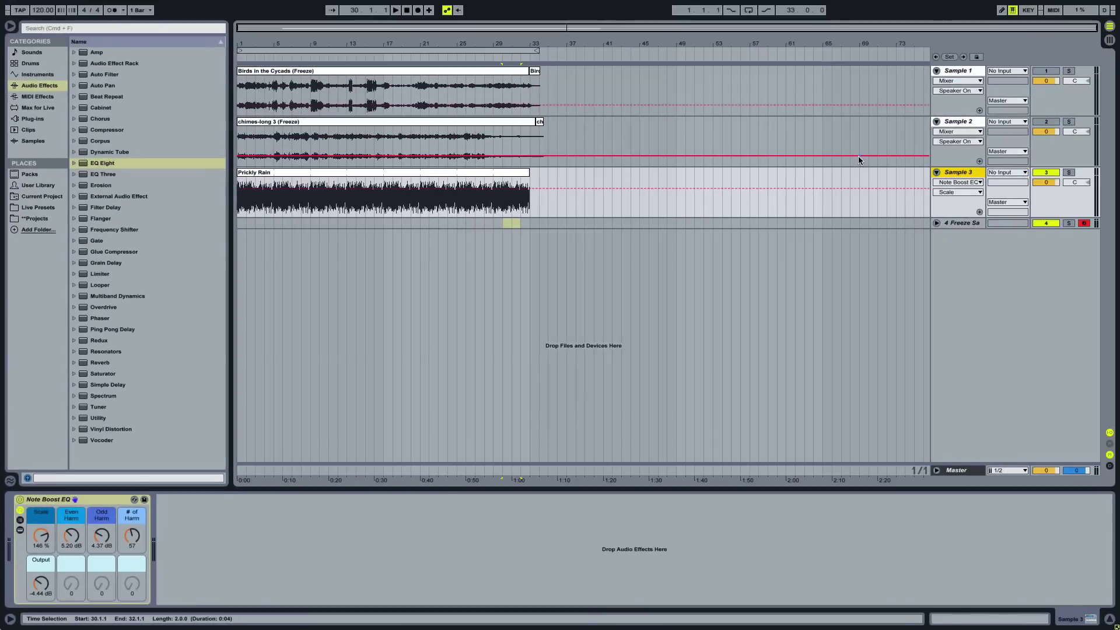
Freeze and flatten the Sample 3 track
right_click(964, 175)
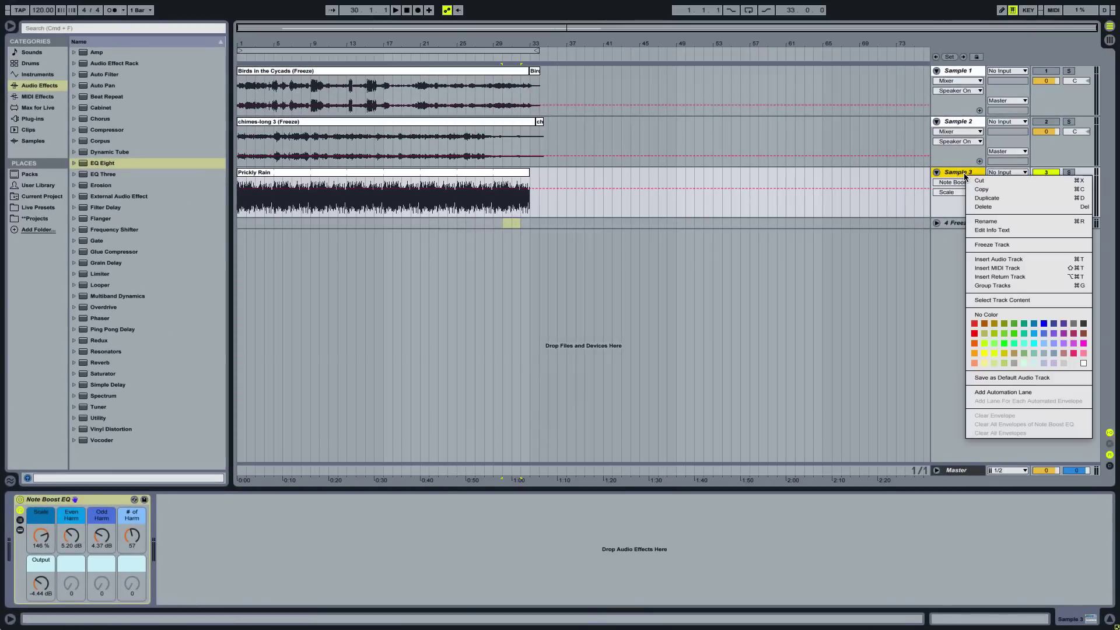
left_click(986, 242)
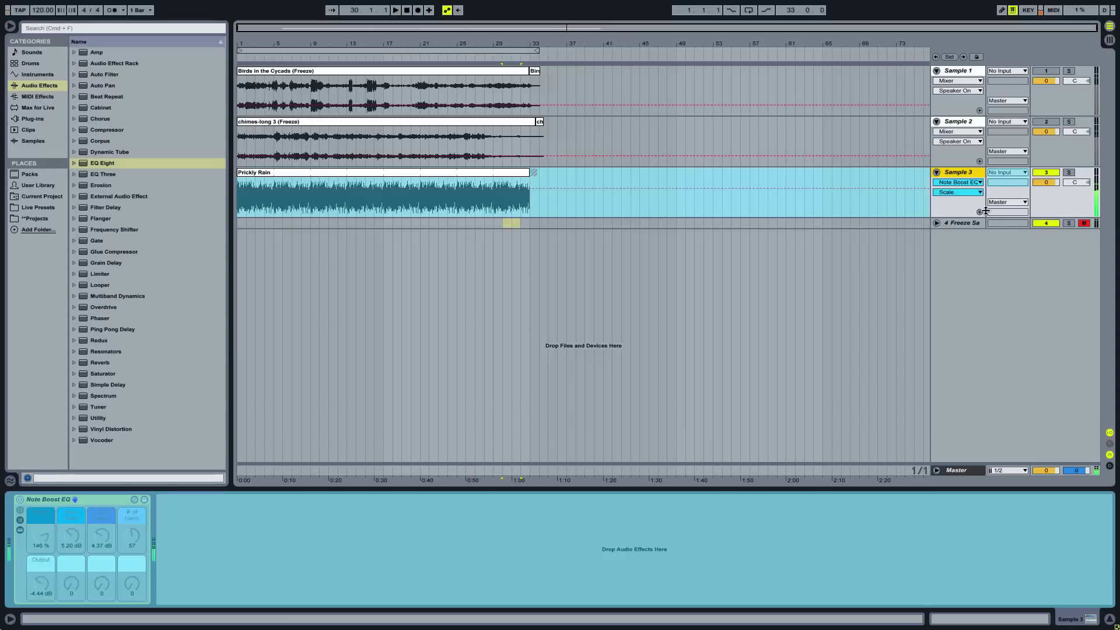
right_click(975, 175)
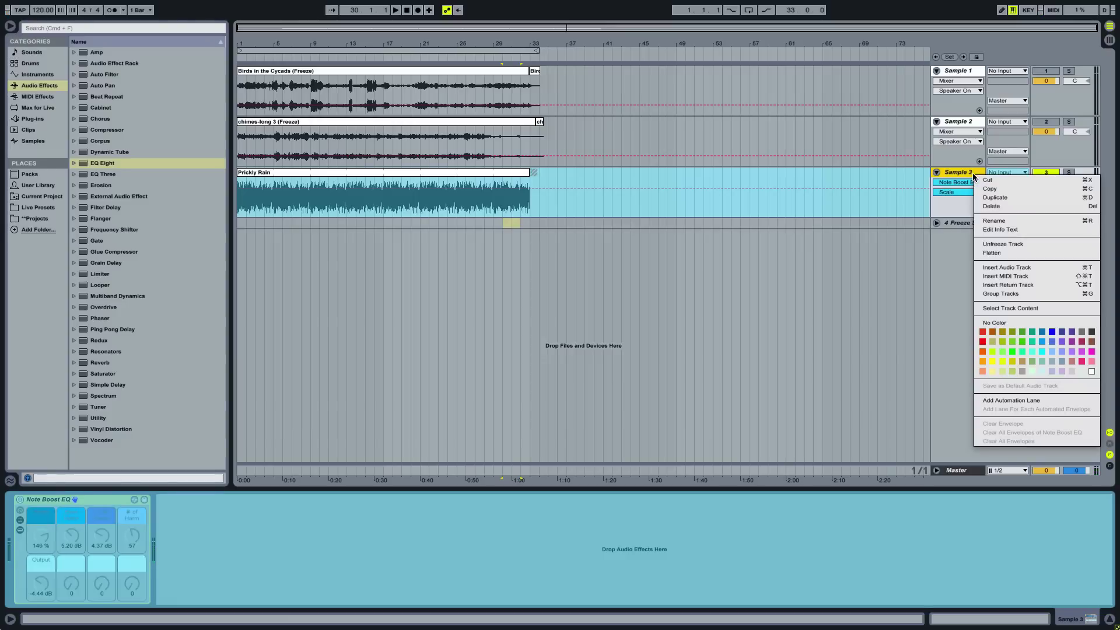
left_click(996, 251)
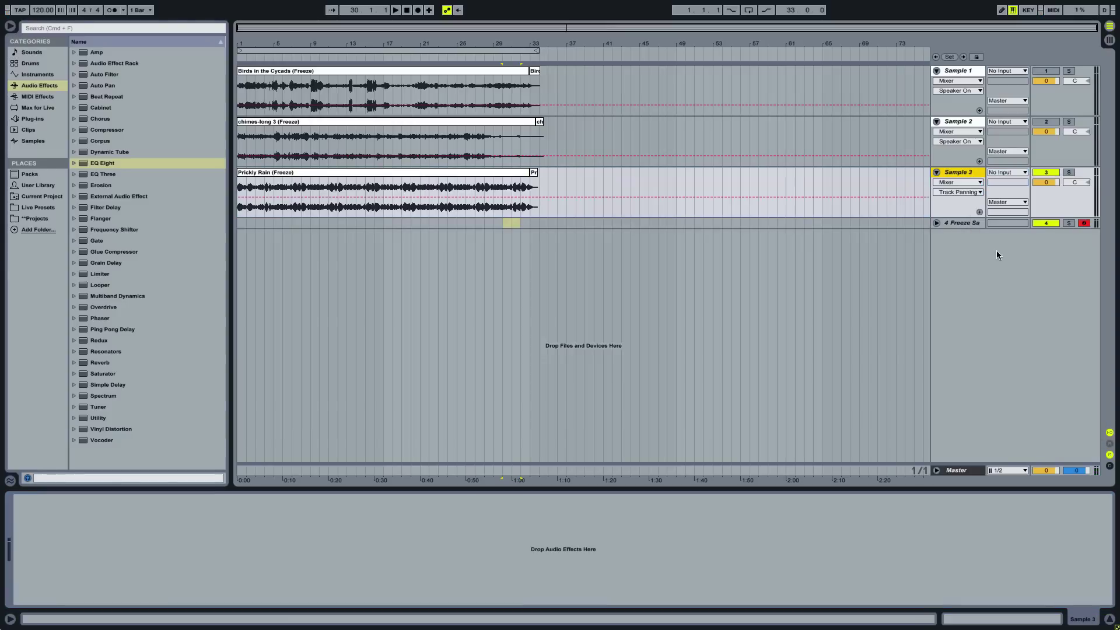
Load the flattened Prickly Rain clip into the Sampler on track 4, replacing its current sample
left_click(962, 223)
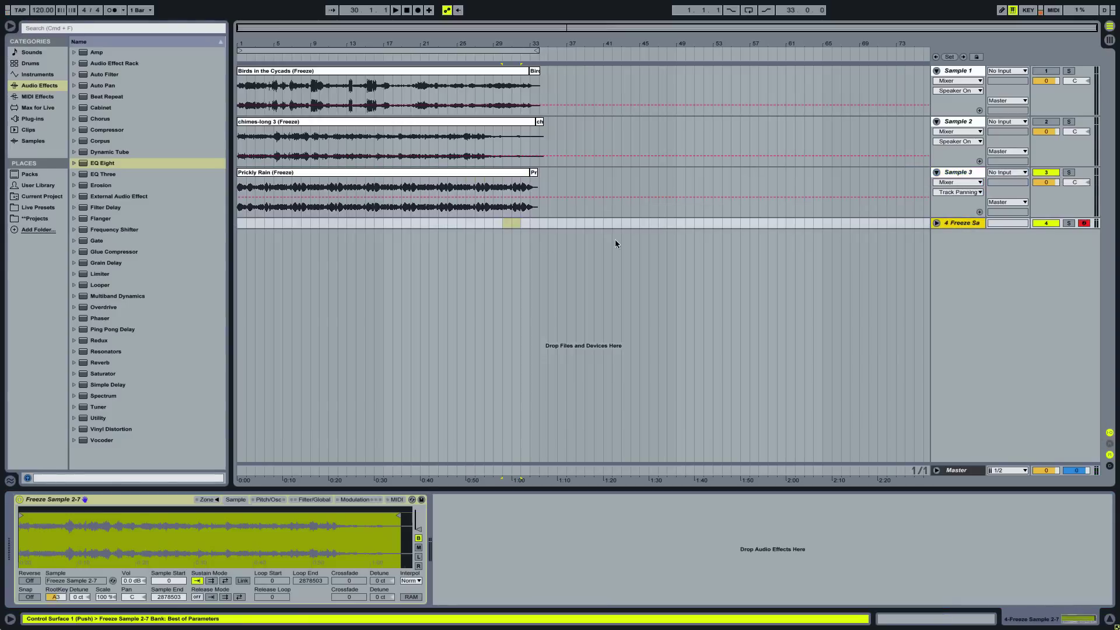
left_click(300, 176)
left_click_drag(301, 177, 235, 523)
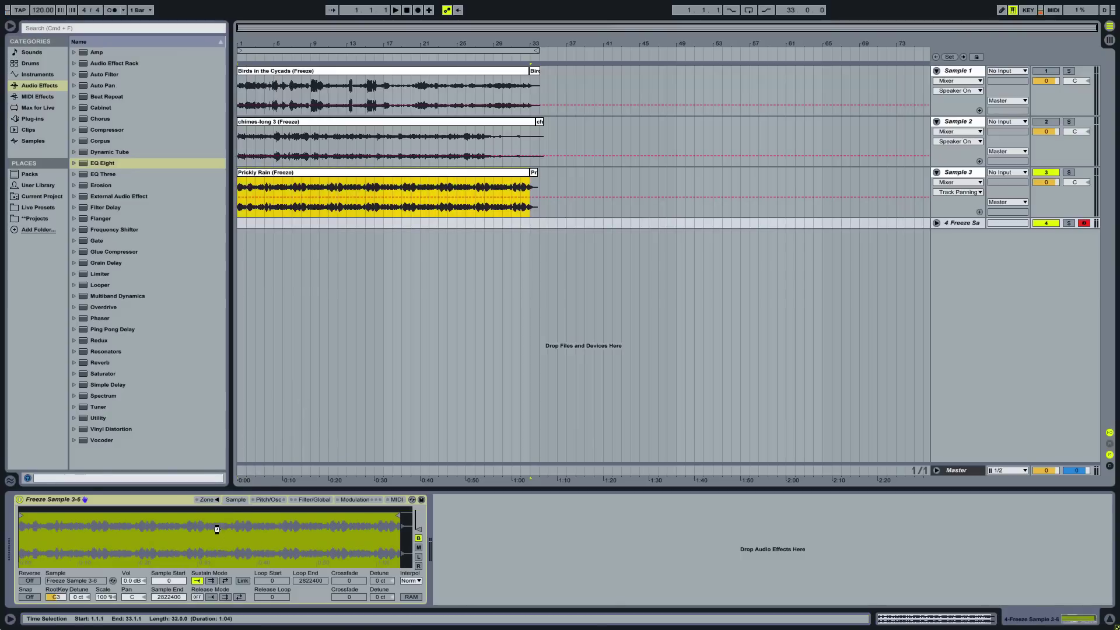
Set the loaded sample's root key to A3 and move its sample start to about 24489
mouse_move(64, 598)
left_mouse_down()
mouse_move(64, 581)
mouse_move(63, 600)
left_mouse_up()
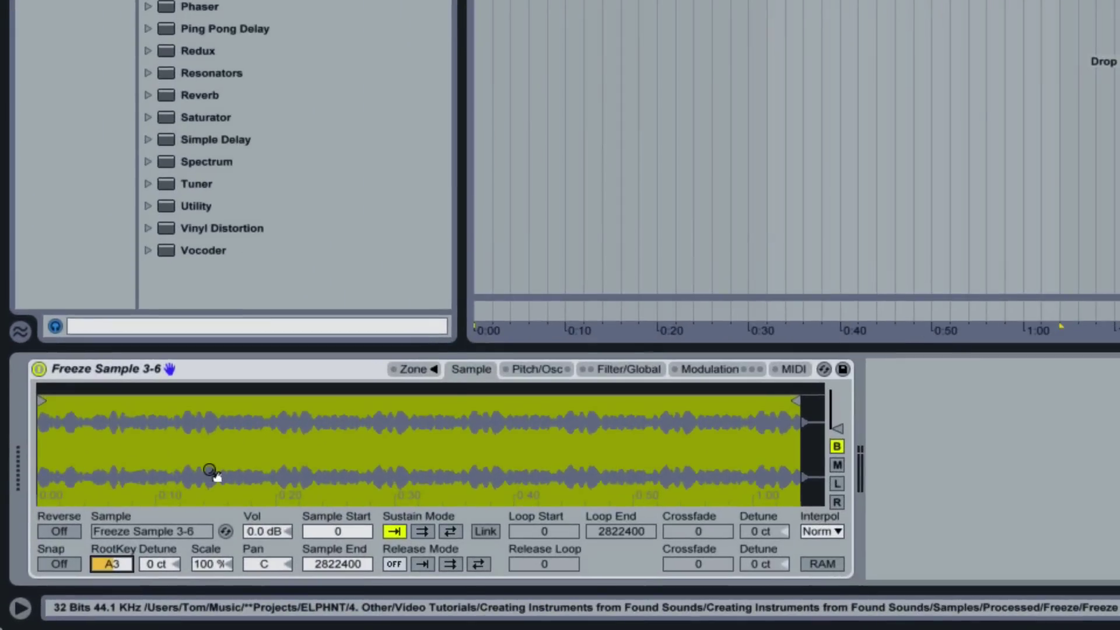
left_click_drag(90, 455, 109, 410)
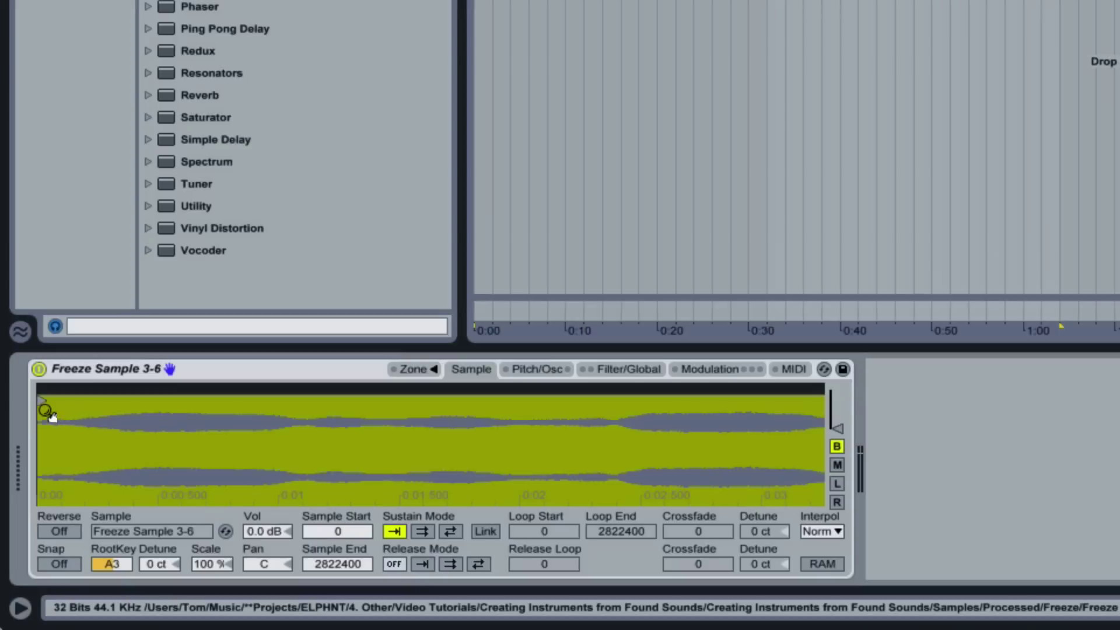
left_click_drag(43, 402, 180, 398)
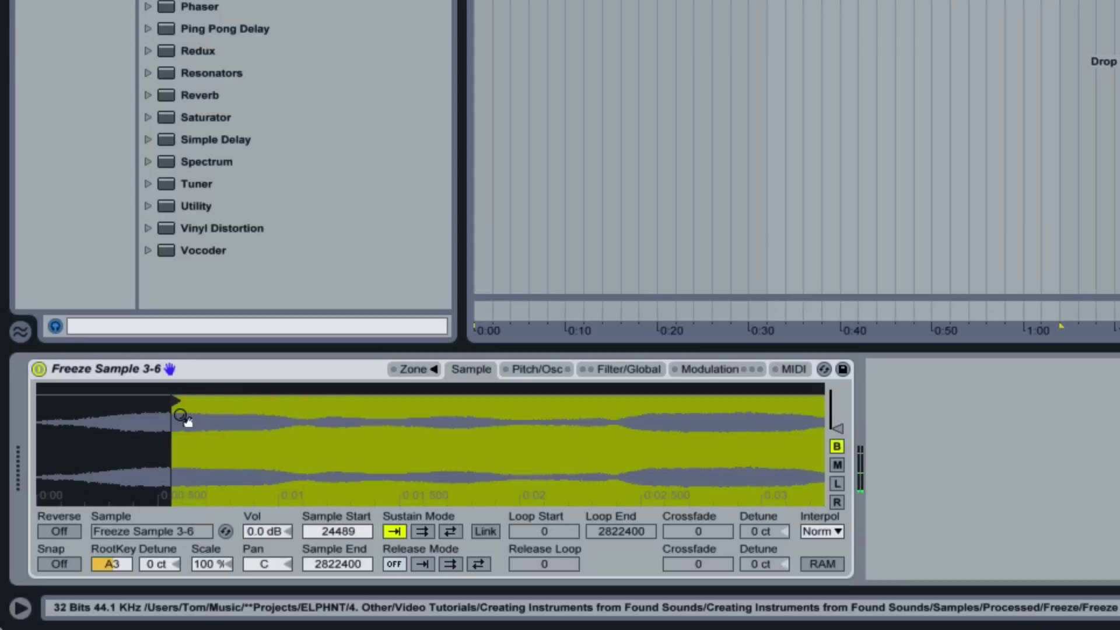
Enable Sampler's FM oscillator with Coarse at 2 and raise its volume to about -37 dB
left_click(536, 376)
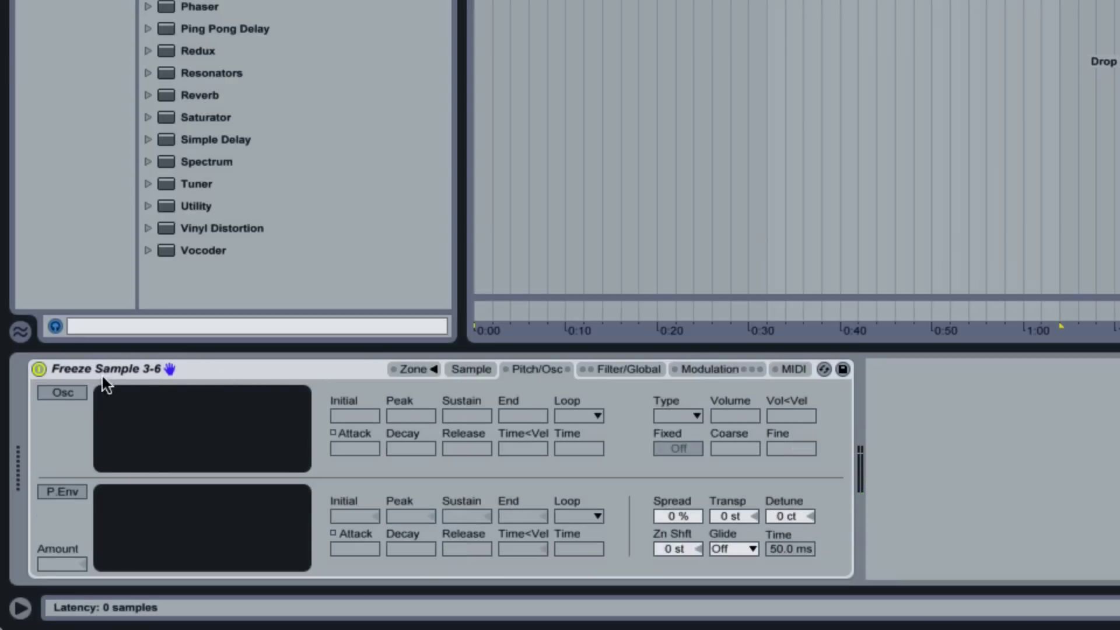
left_click(63, 392)
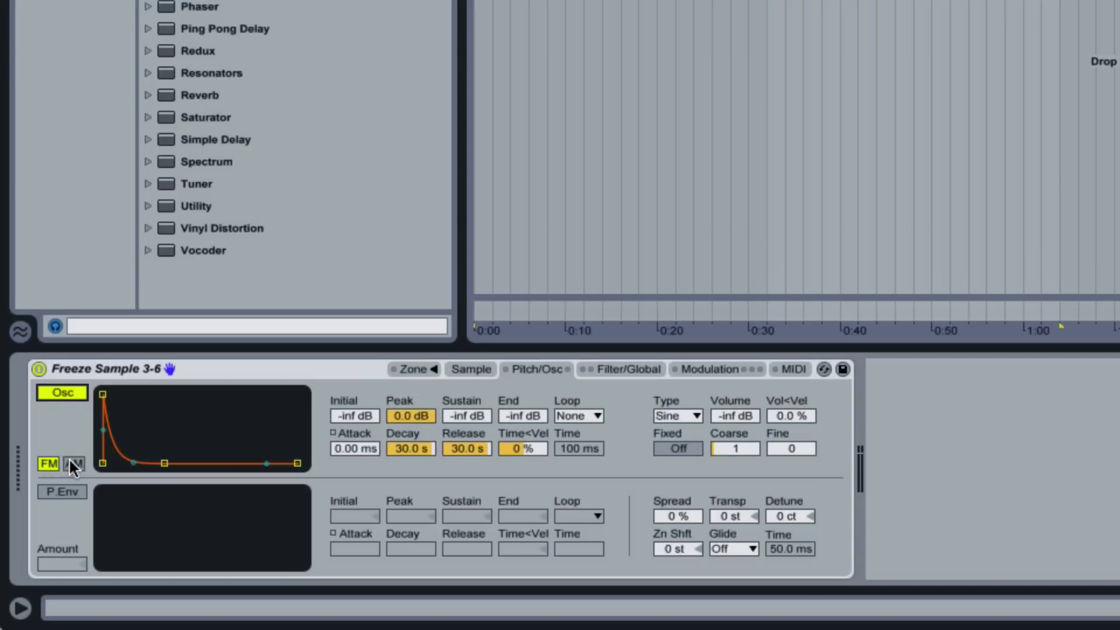
left_click_drag(740, 435, 742, 407)
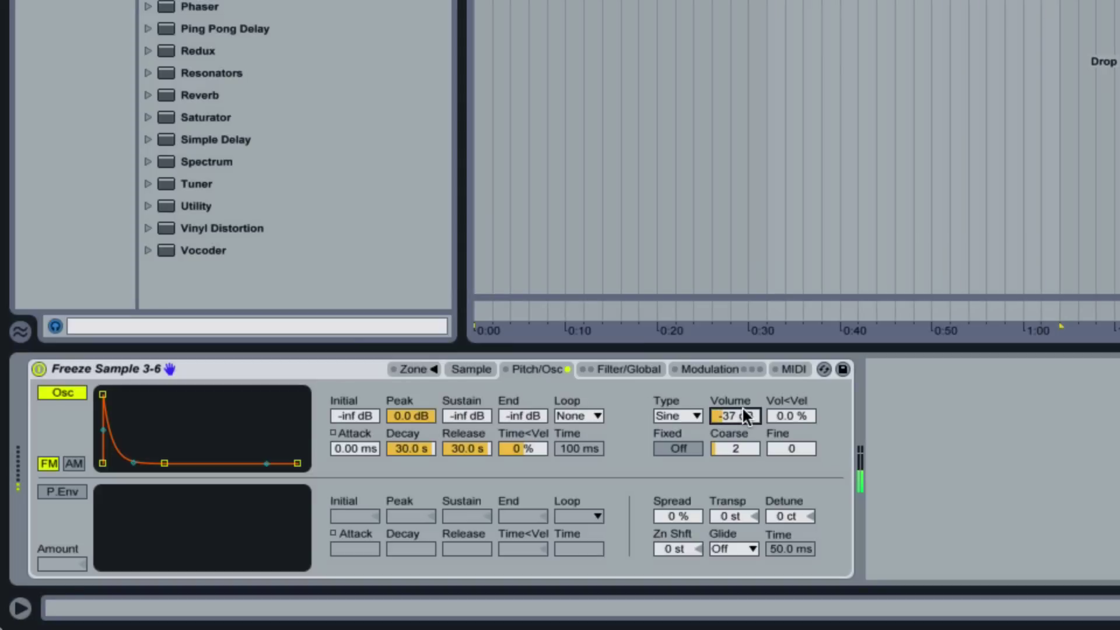
Enable Sampler's filter at 1.51 kHz with resonance 1.93, and lengthen the volume envelope's release to about 4 s
left_click(631, 369)
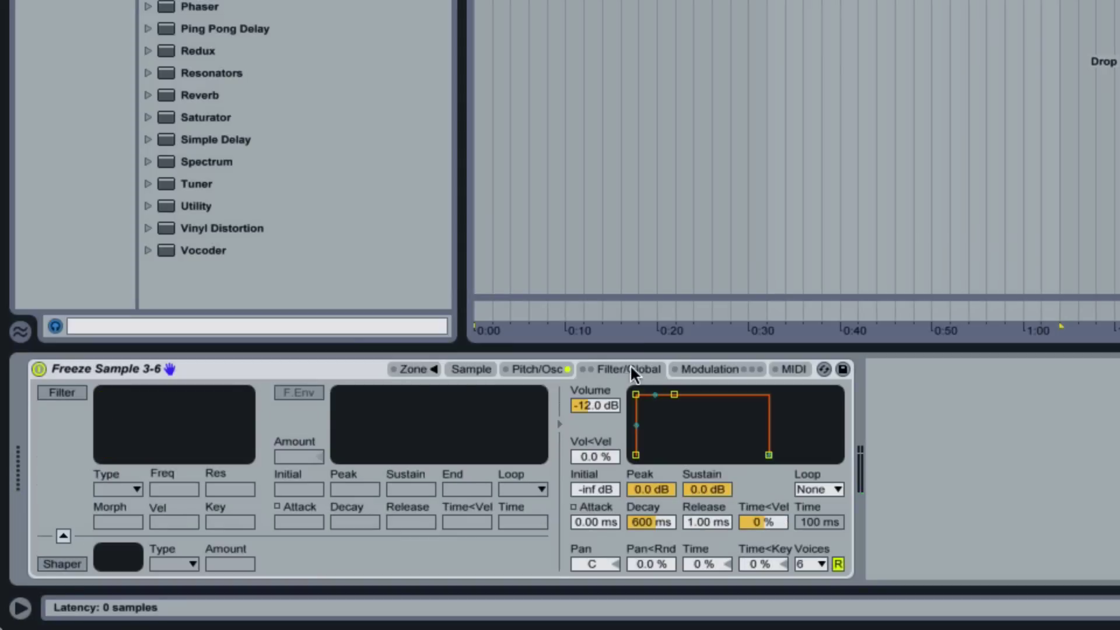
left_click(69, 394)
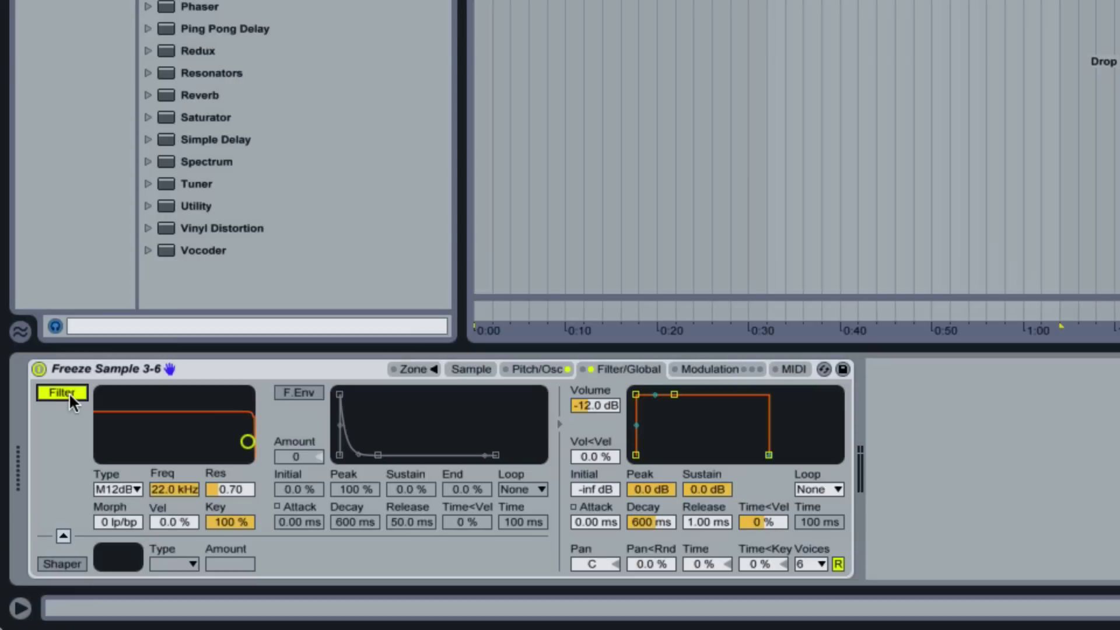
left_click_drag(182, 488, 231, 461)
left_click(231, 489)
left_click(173, 489)
left_click_drag(173, 489, 174, 494)
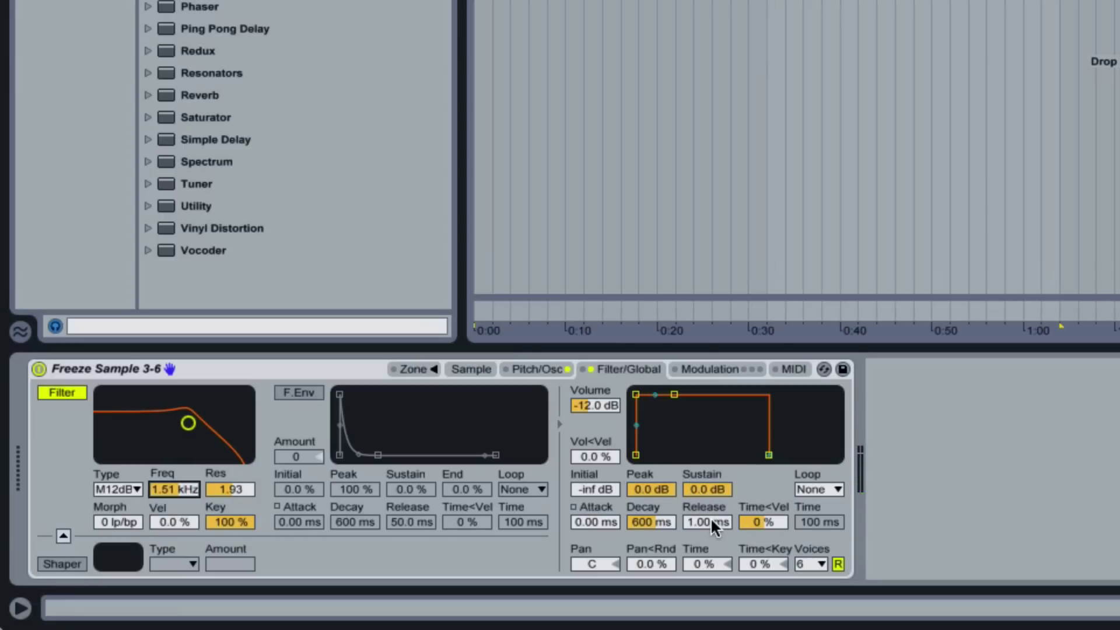
left_click_drag(711, 517, 710, 471)
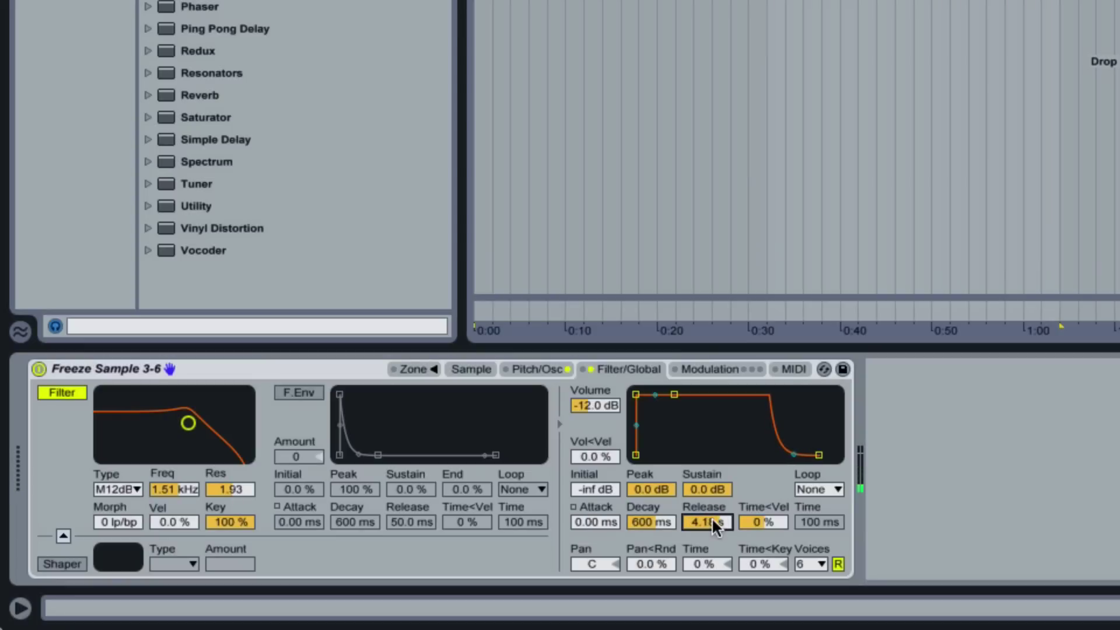
Enable LFO 1 in Sampler and set its pitch modulation amount to 3.52 %
left_click(726, 367)
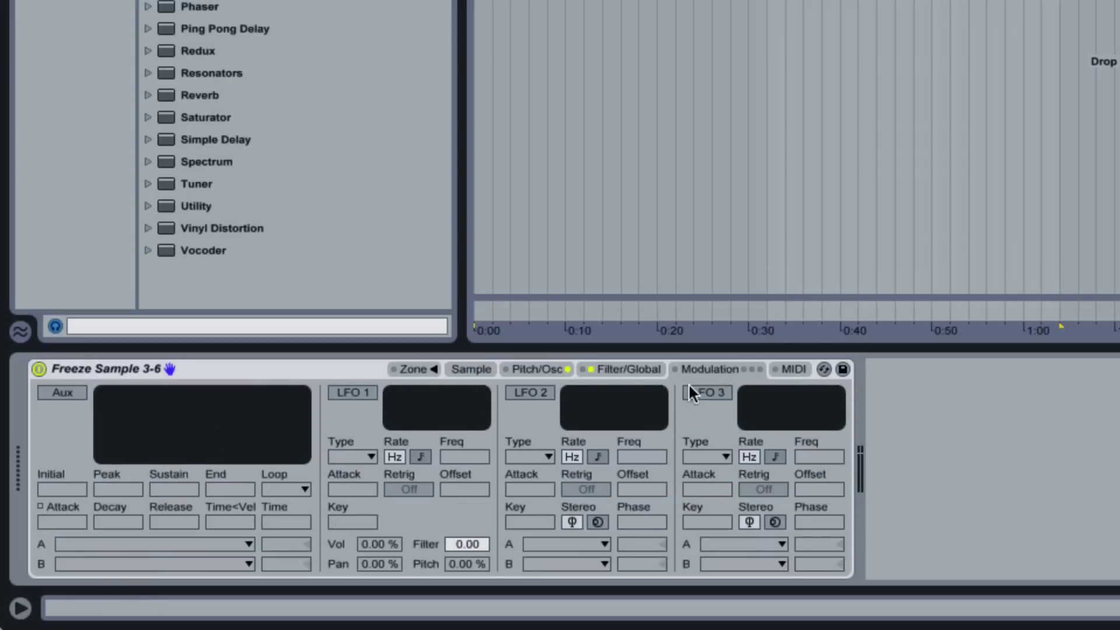
left_click(360, 391)
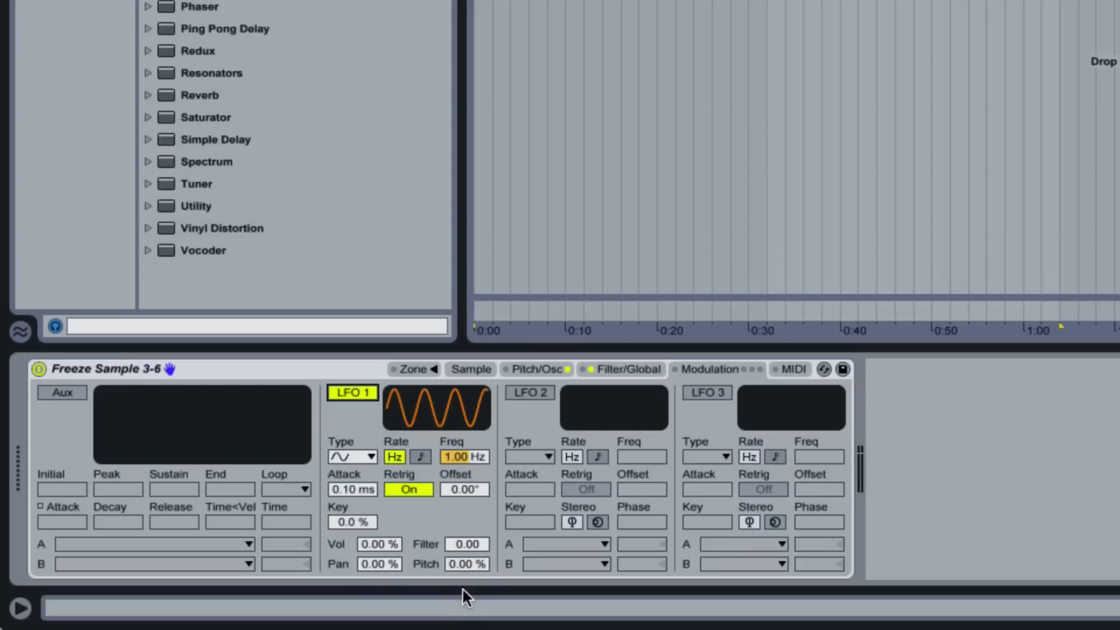
left_click_drag(470, 564, 470, 528)
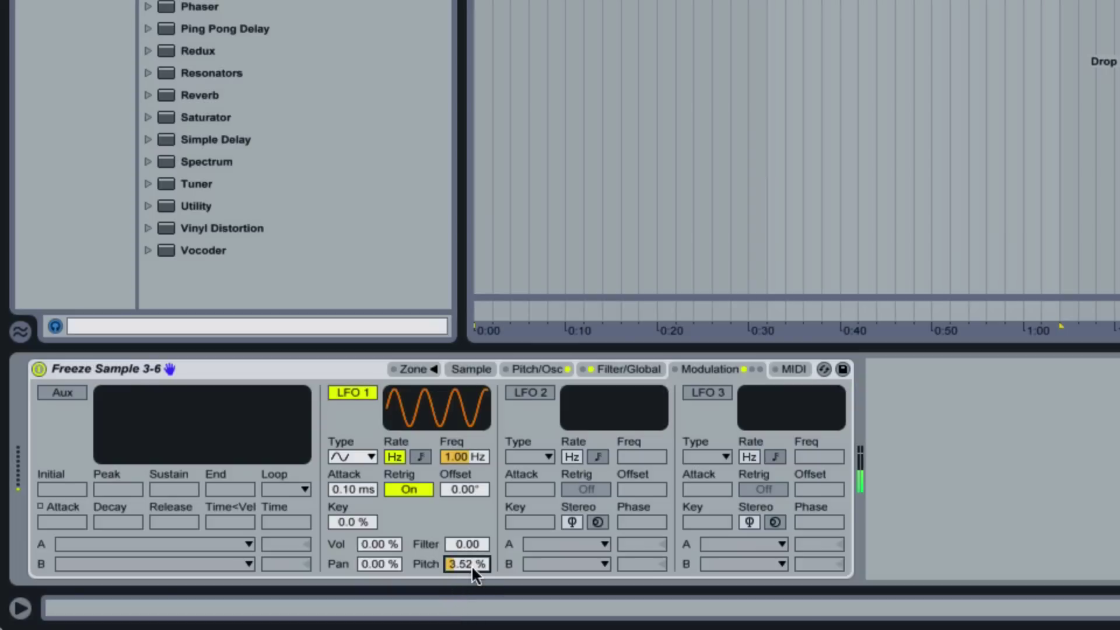